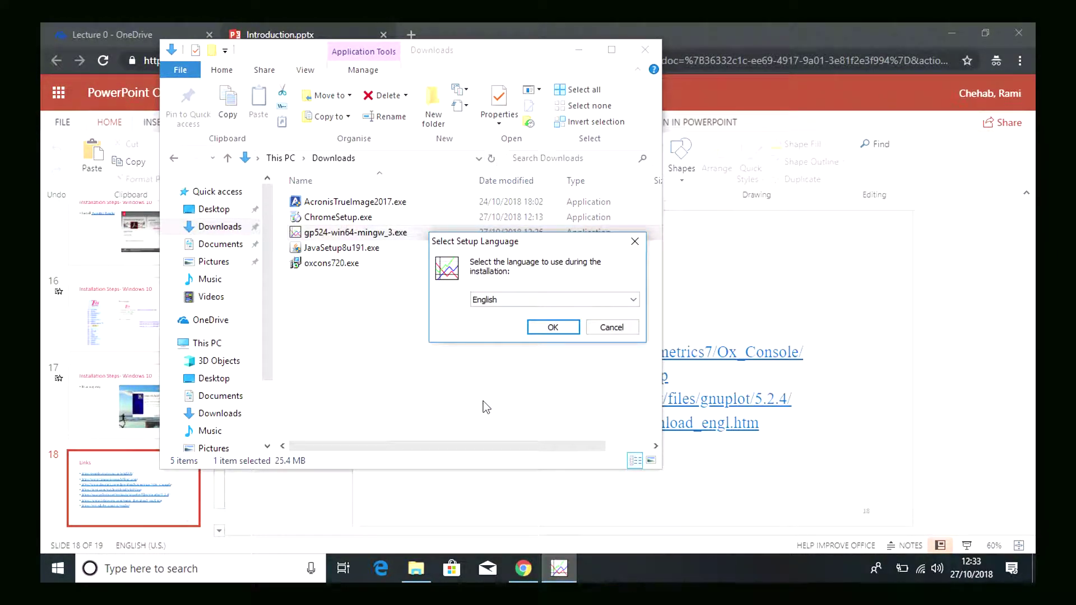
# Start the gnuplot setup in English, accept its license agreement and continue to the destination folder choice
pyautogui.click(541, 331)
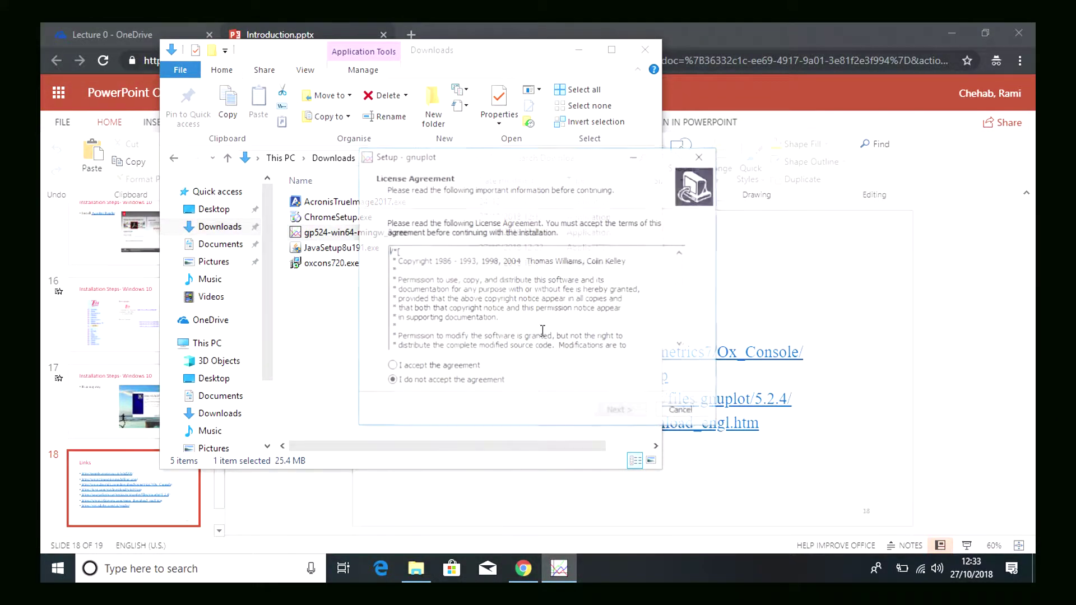
pyautogui.click(446, 366)
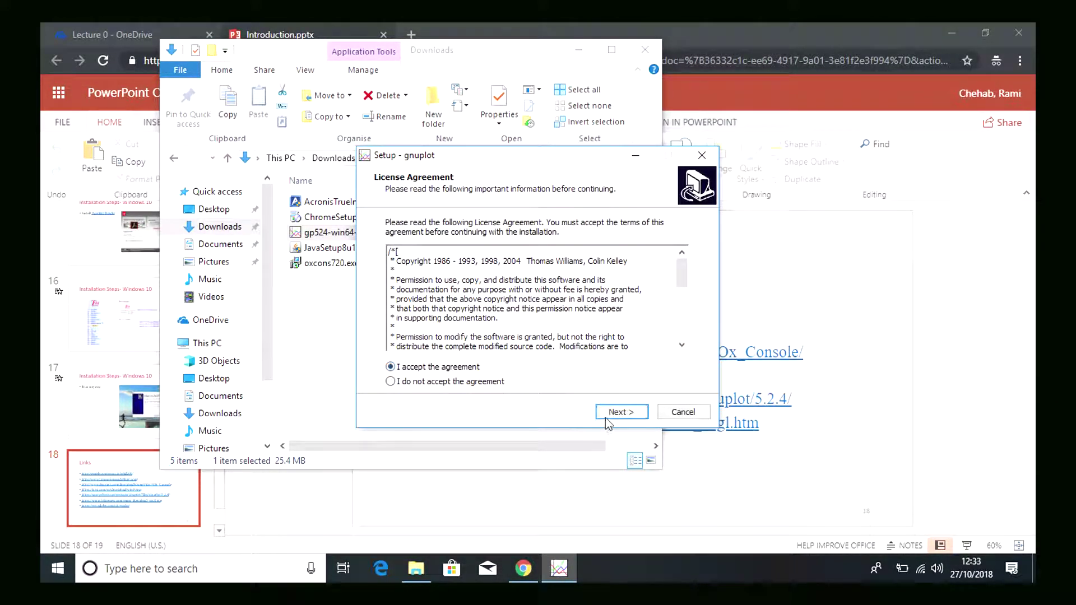
pyautogui.click(619, 412)
pyautogui.click(619, 415)
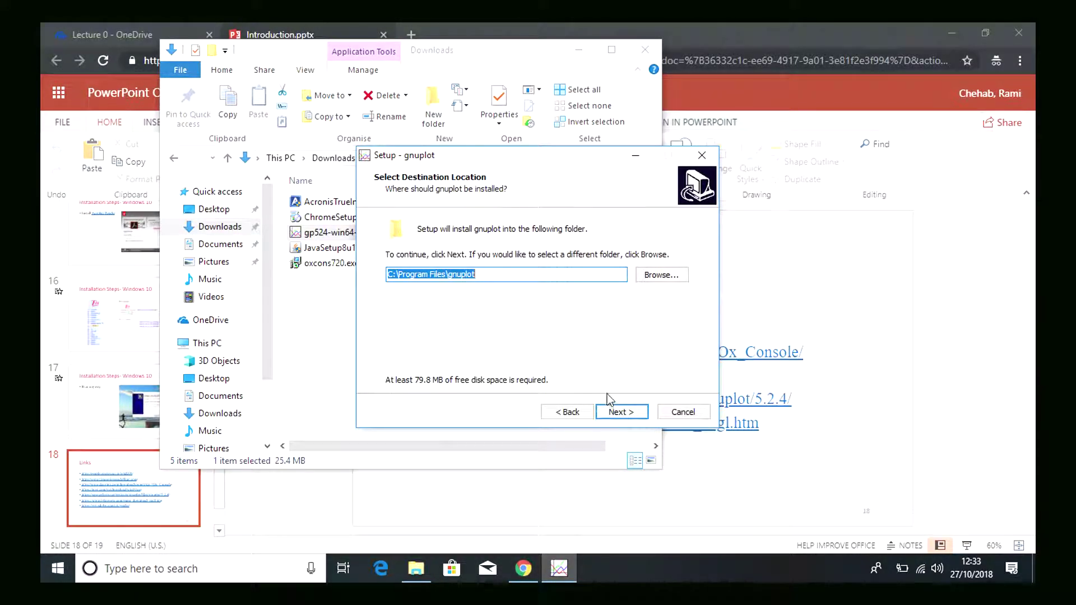
# Install gnuplot as a full installation in C:\Program Files\gnuplot with the default shortcuts and tasks, and finish the setup
pyautogui.click(611, 413)
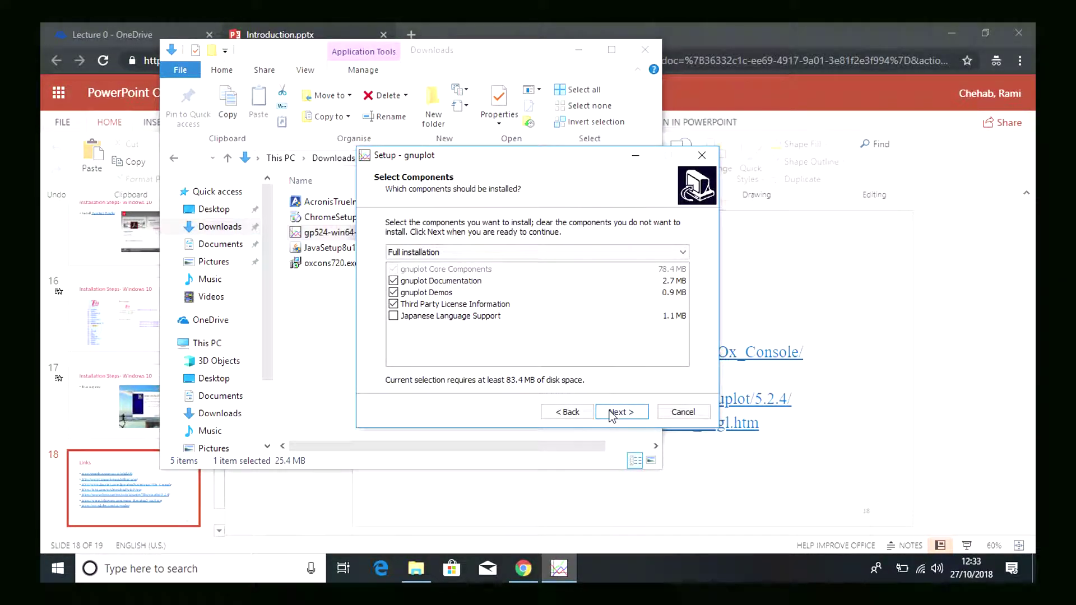
pyautogui.click(612, 413)
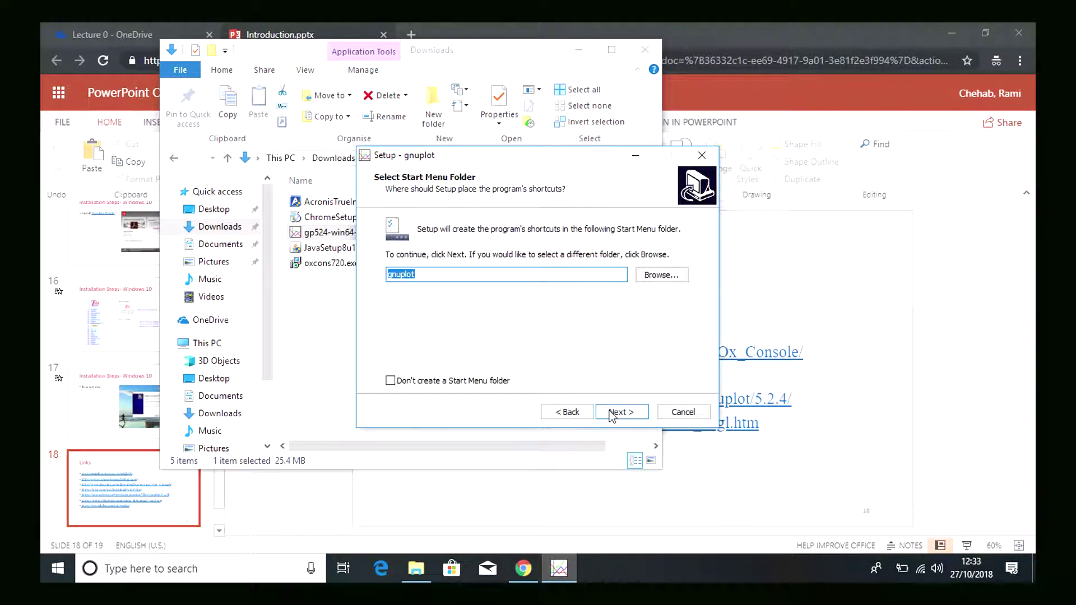
pyautogui.click(612, 413)
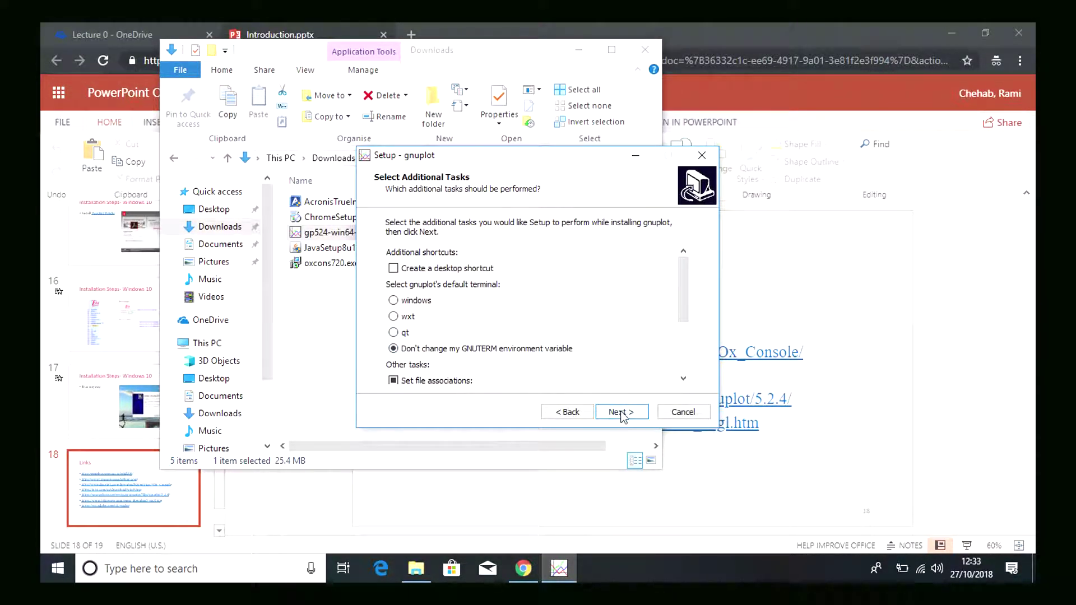
pyautogui.click(621, 413)
pyautogui.click(622, 415)
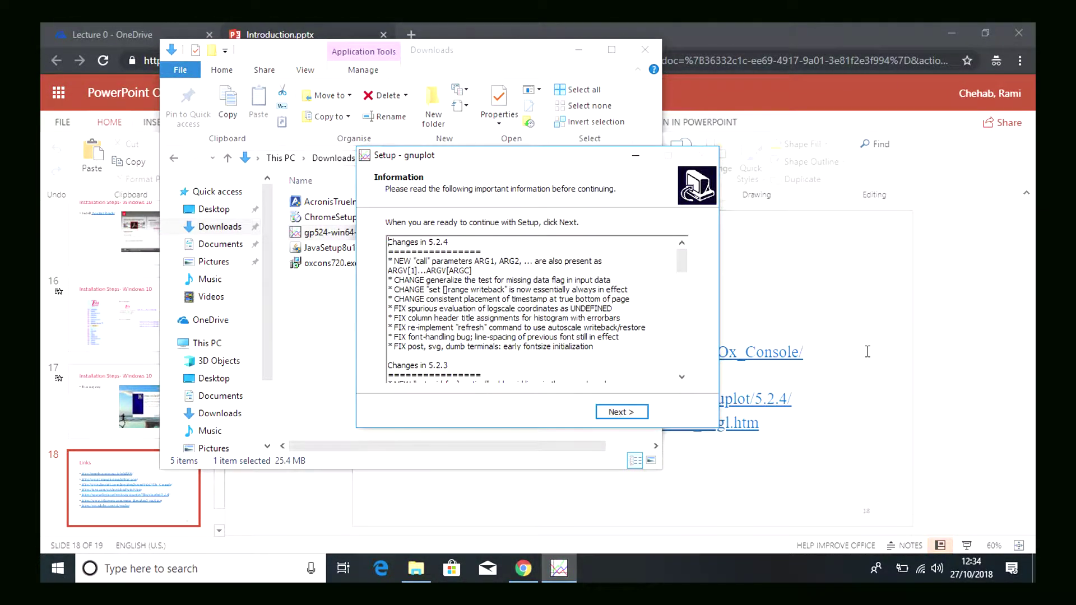
pyautogui.click(601, 416)
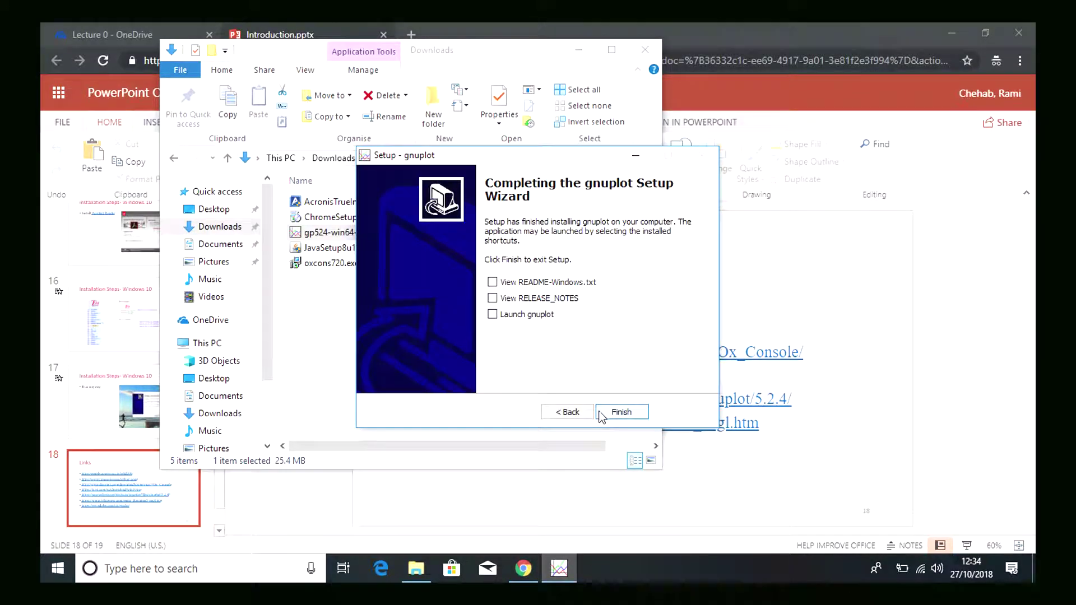
pyautogui.click(621, 412)
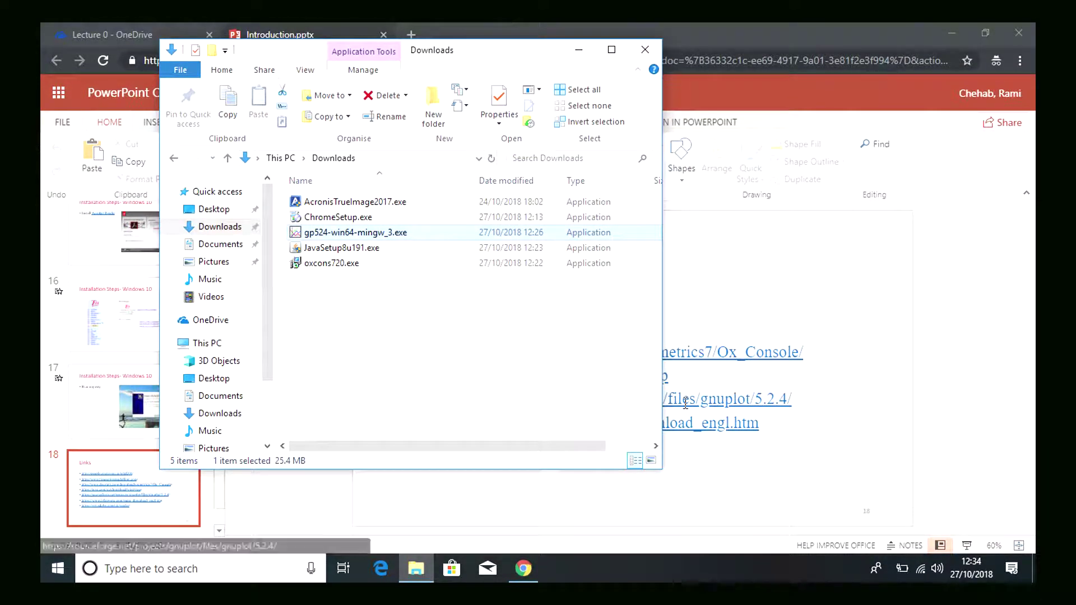
# Open the irfanview.com link on the Links slide and download the 32-bit IrfanView installer from CNET Download.com
pyautogui.click(827, 382)
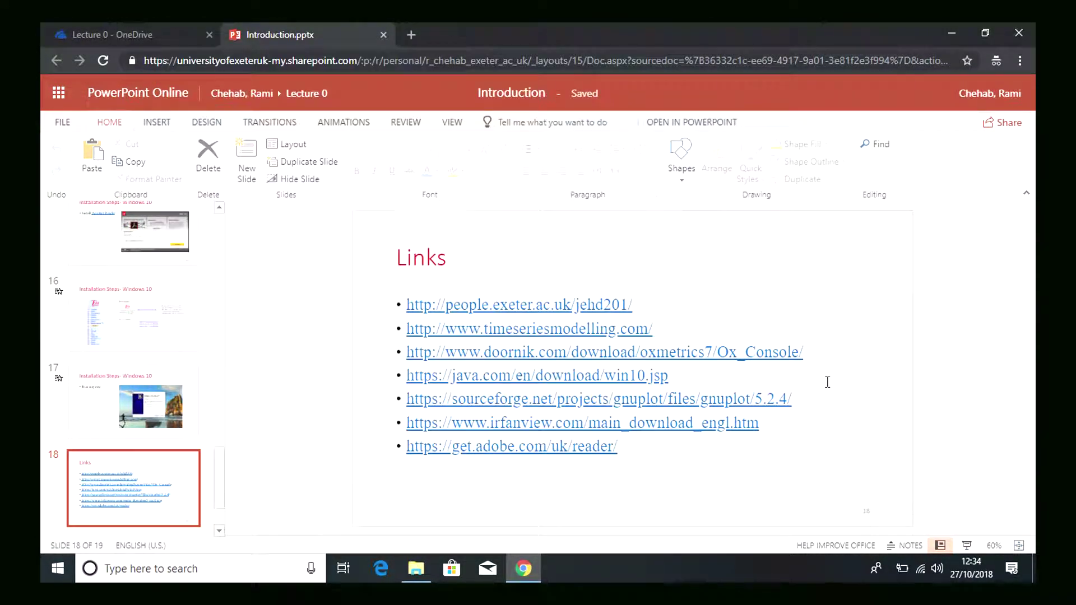
pyautogui.click(546, 425)
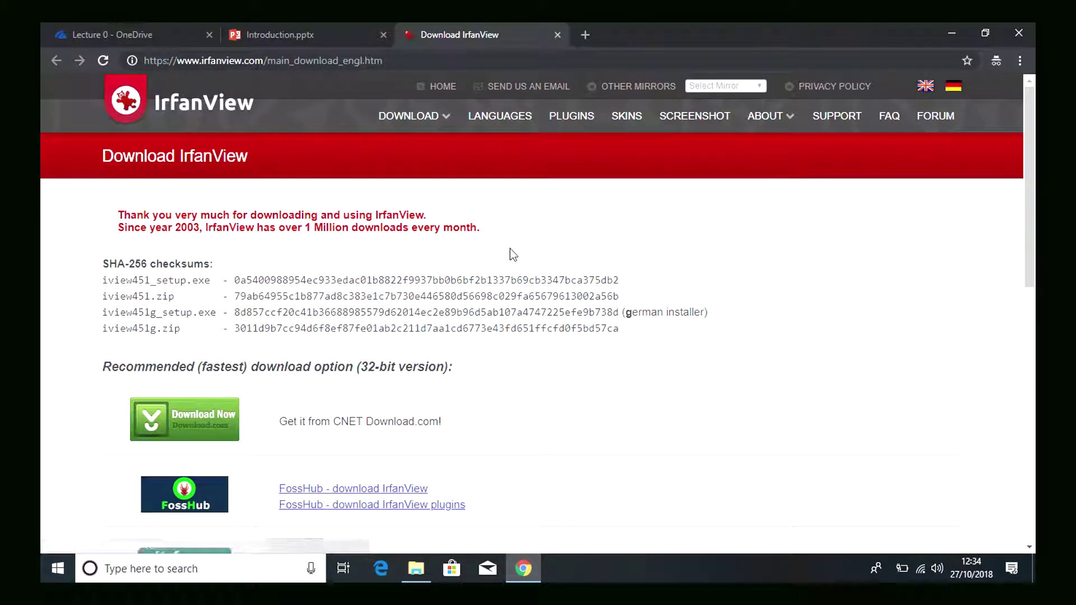
pyautogui.scroll(-3, 347, 403)
pyautogui.scroll(3, 347, 403)
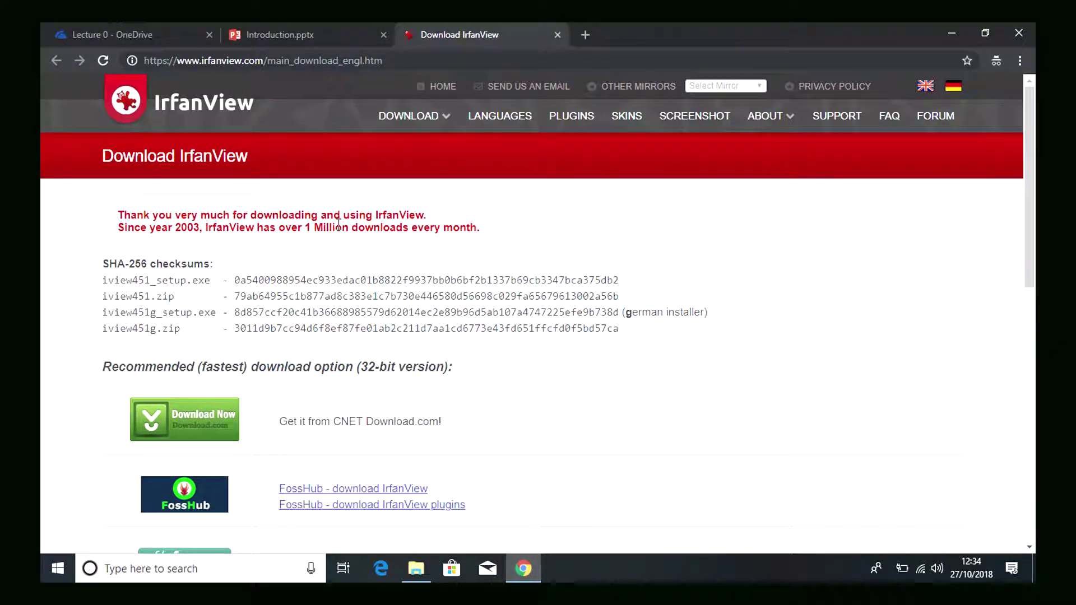
pyautogui.click(217, 409)
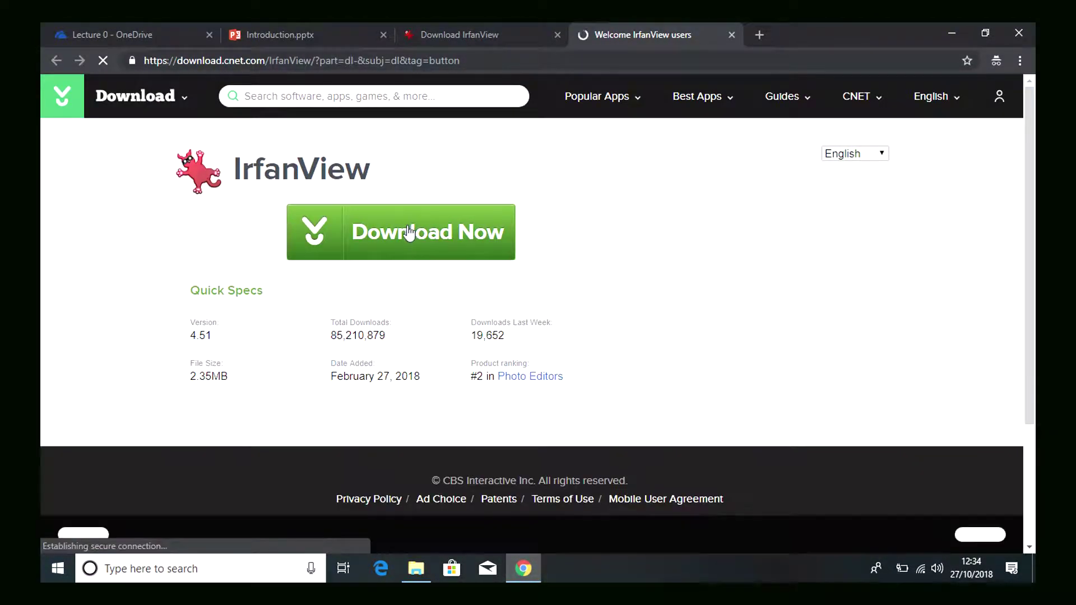
pyautogui.click(412, 233)
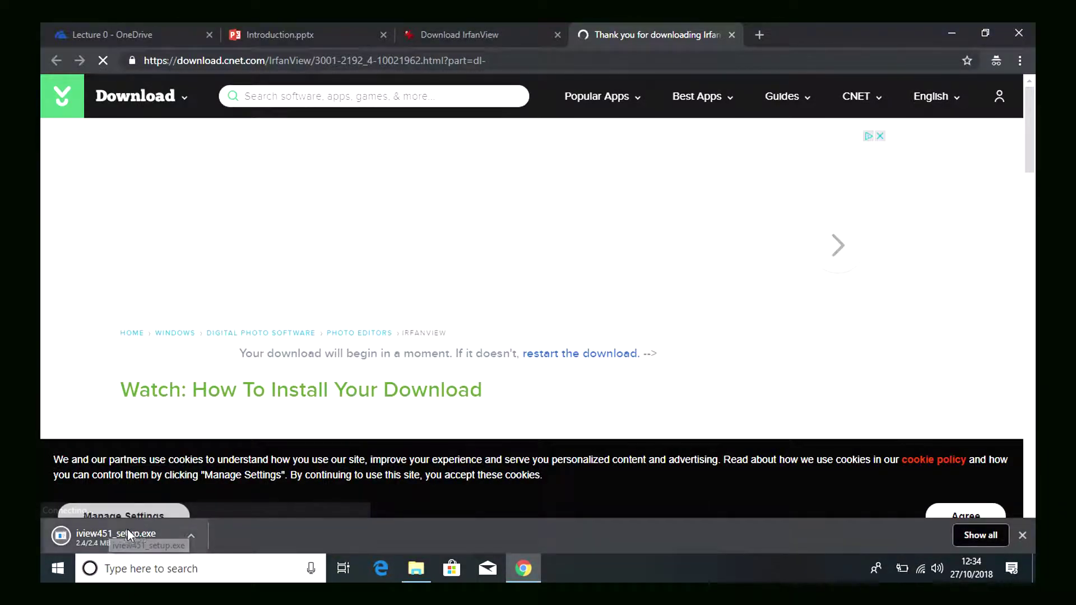
# Show iview451_setup.exe in its download folder, run it and allow the installer to make changes
pyautogui.click(191, 536)
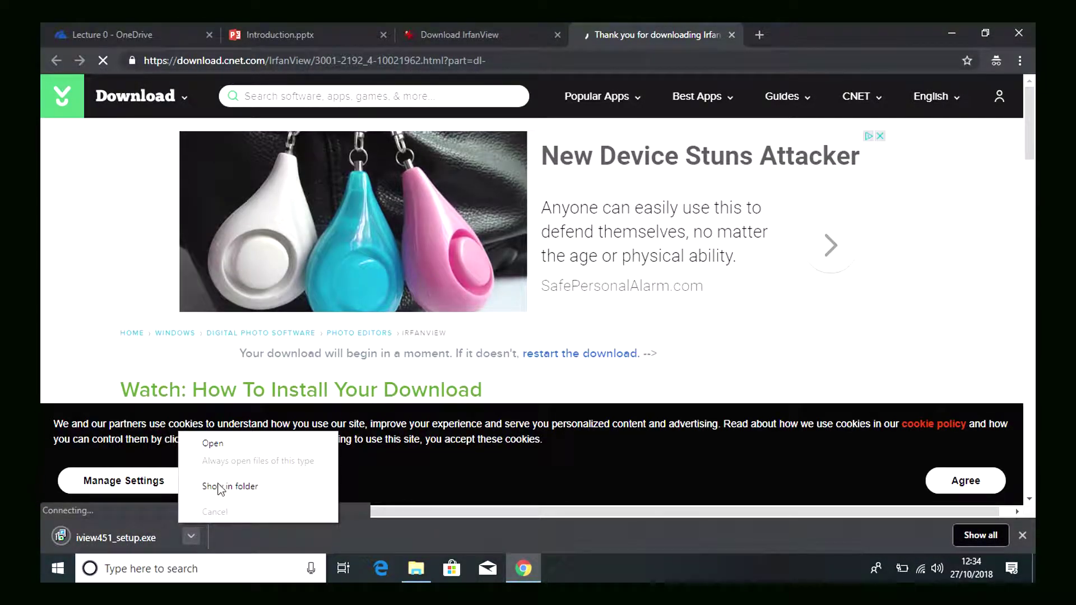
pyautogui.click(227, 486)
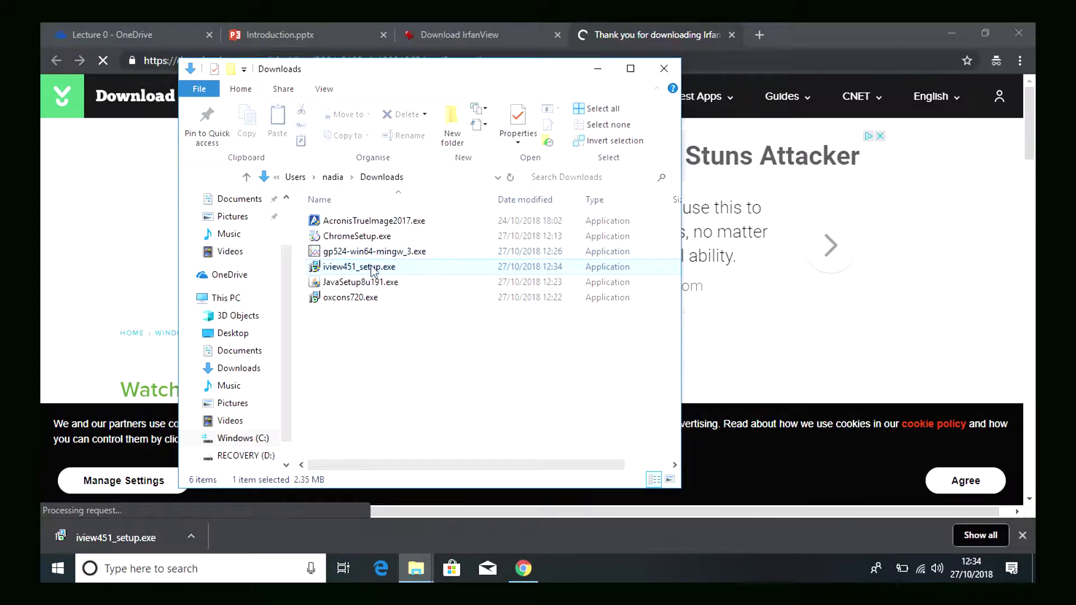
pyautogui.doubleClick(367, 268)
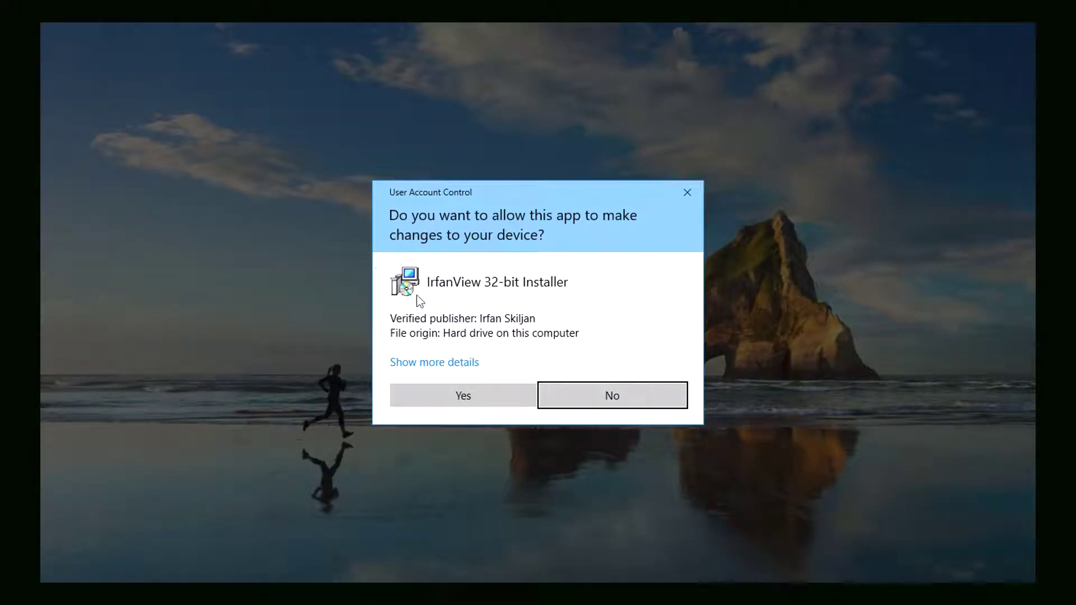
pyautogui.click(425, 391)
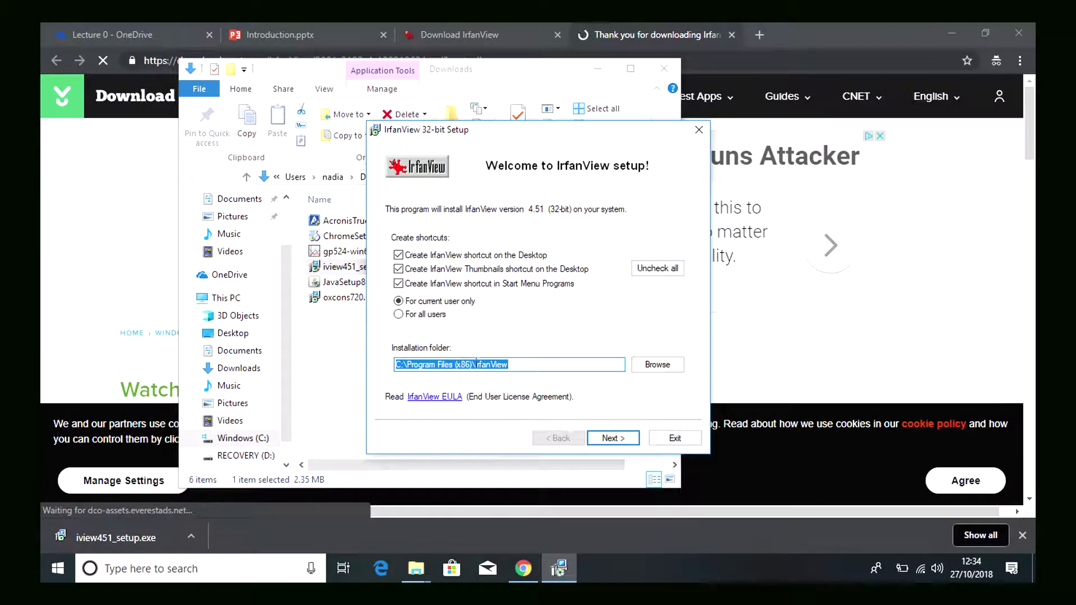
# Install IrfanView in C:\Program Files (x86)\IrfanView with default shortcuts, no file associations and the INI file in the user's Application Data folder
pyautogui.click(610, 439)
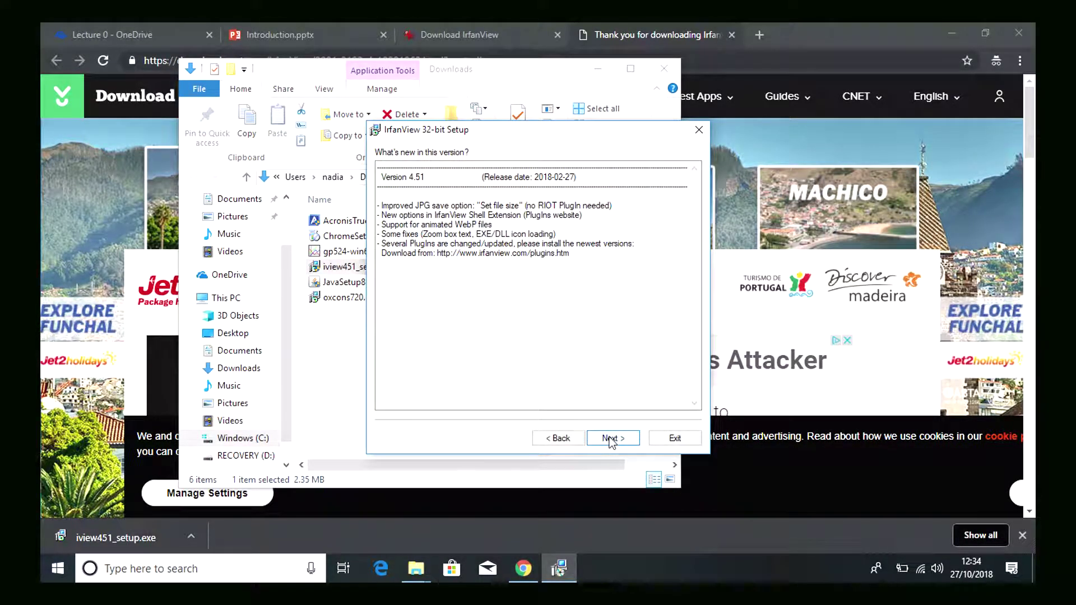
pyautogui.click(610, 439)
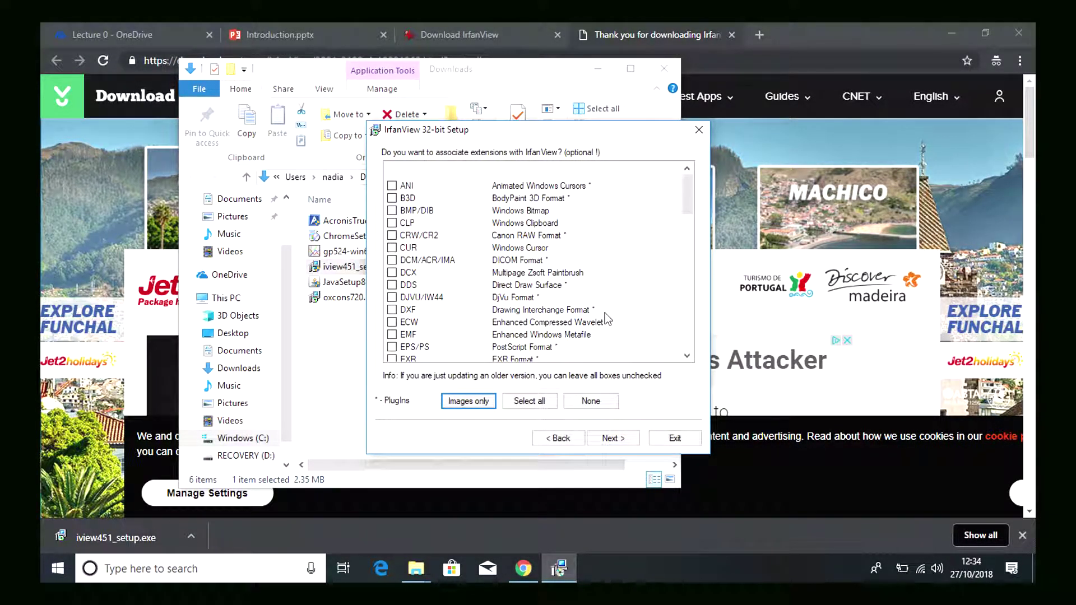
pyautogui.click(611, 439)
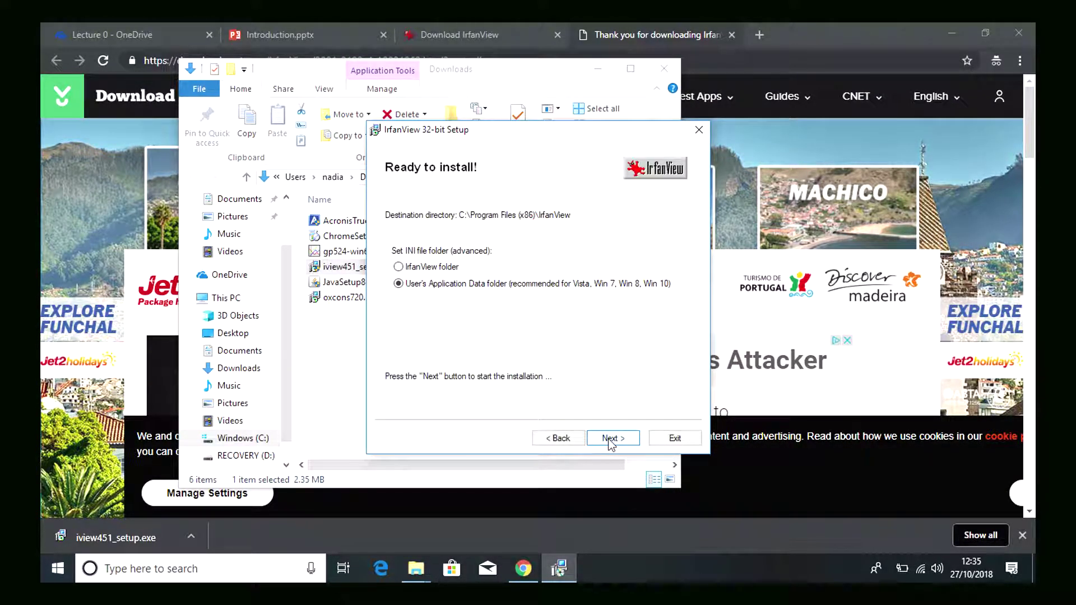
pyautogui.click(611, 442)
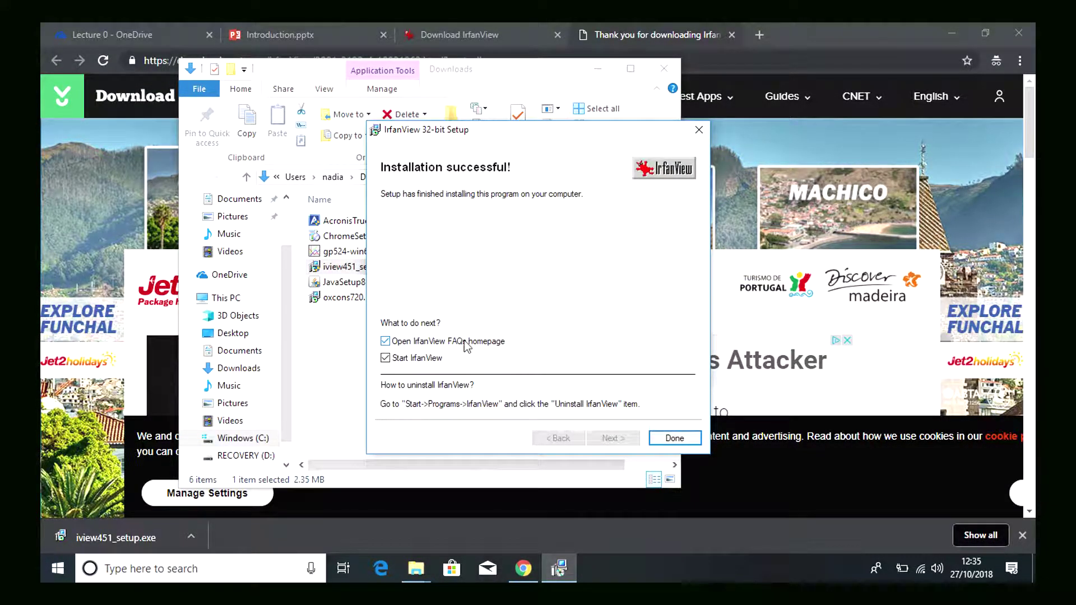
# Finish the IrfanView setup and close the IrfanView and FAQ windows that it launches
pyautogui.click(385, 342)
pyautogui.click(385, 342)
pyautogui.click(674, 438)
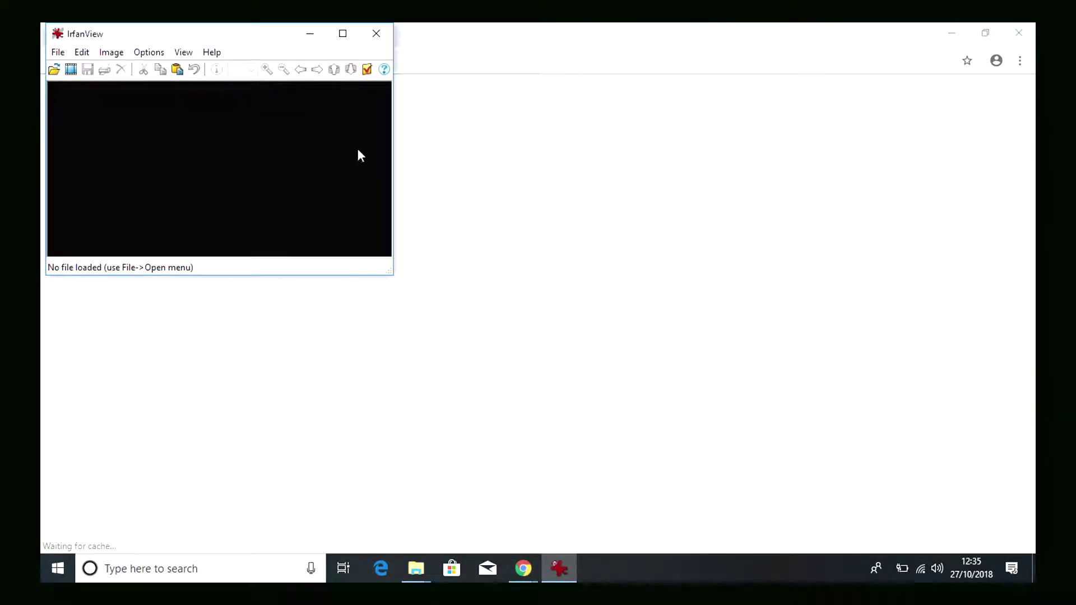
pyautogui.click(376, 33)
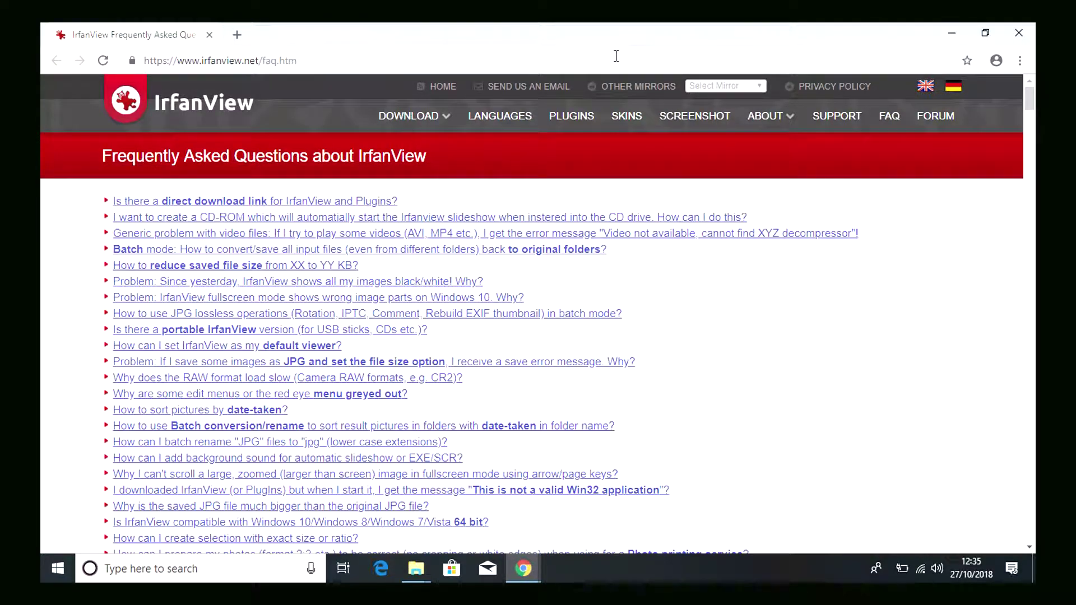
pyautogui.click(1019, 26)
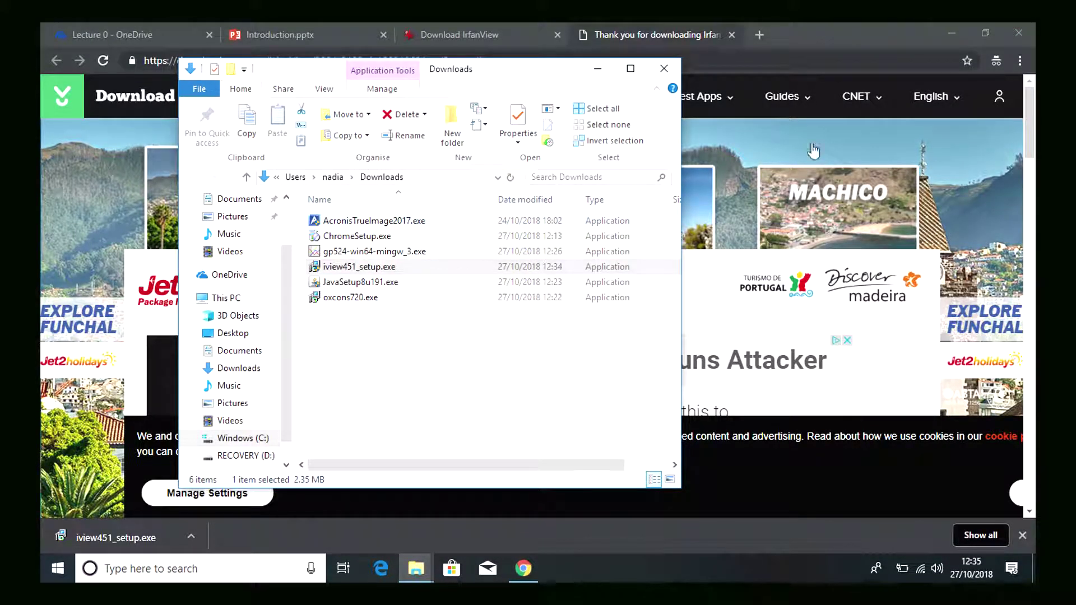
# Open the get.adobe.com/uk/reader link on the Links slide and download the Acrobat Reader DC installer without any optional offers
pyautogui.click(308, 24)
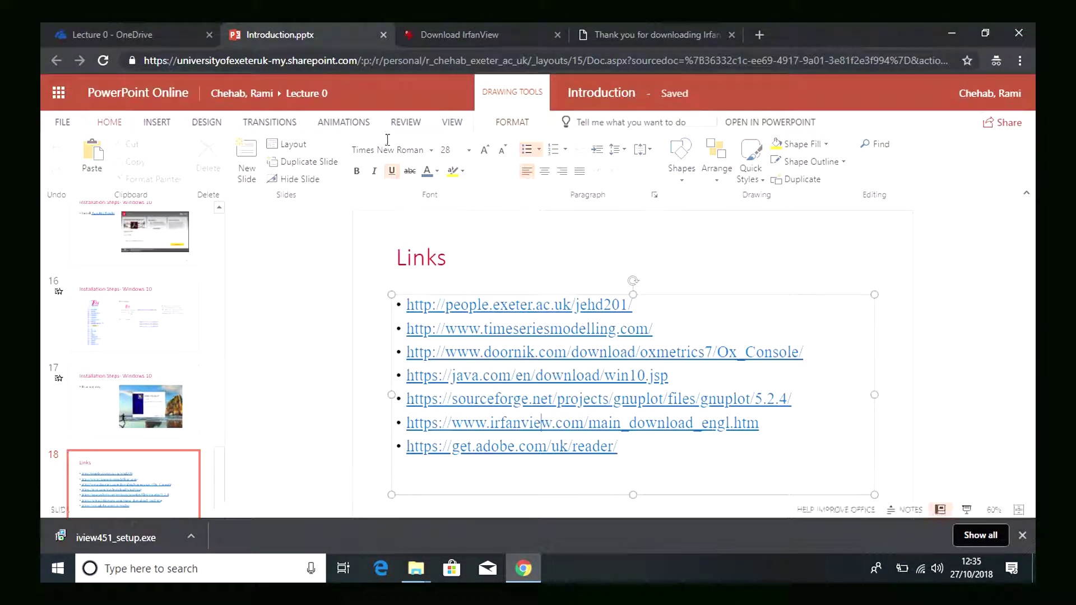
pyautogui.keyDown('ctrl'); pyautogui.click(520, 443); pyautogui.keyUp('ctrl')
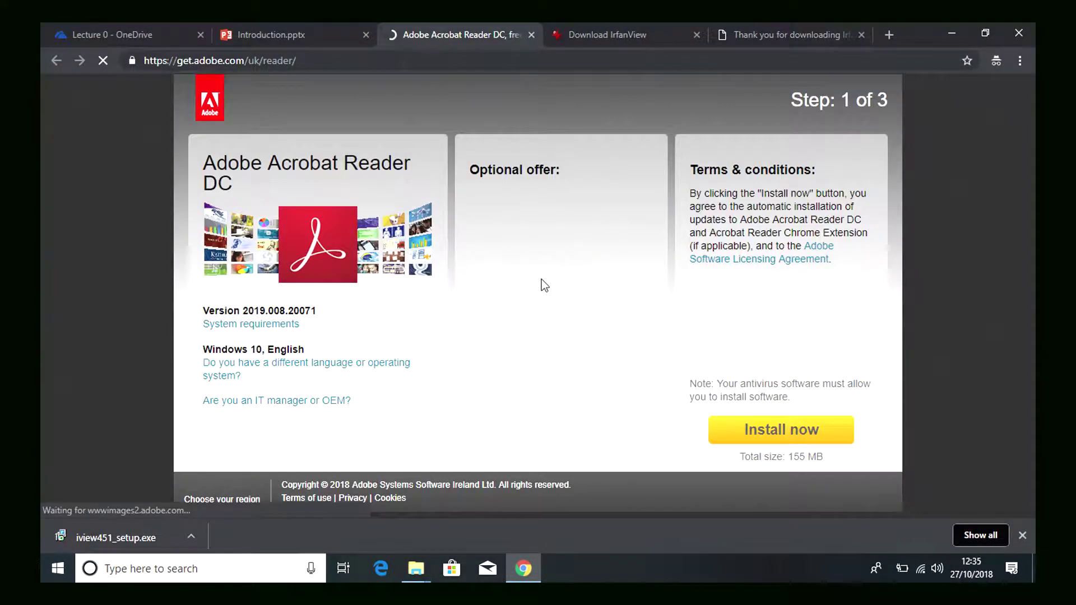
pyautogui.click(728, 430)
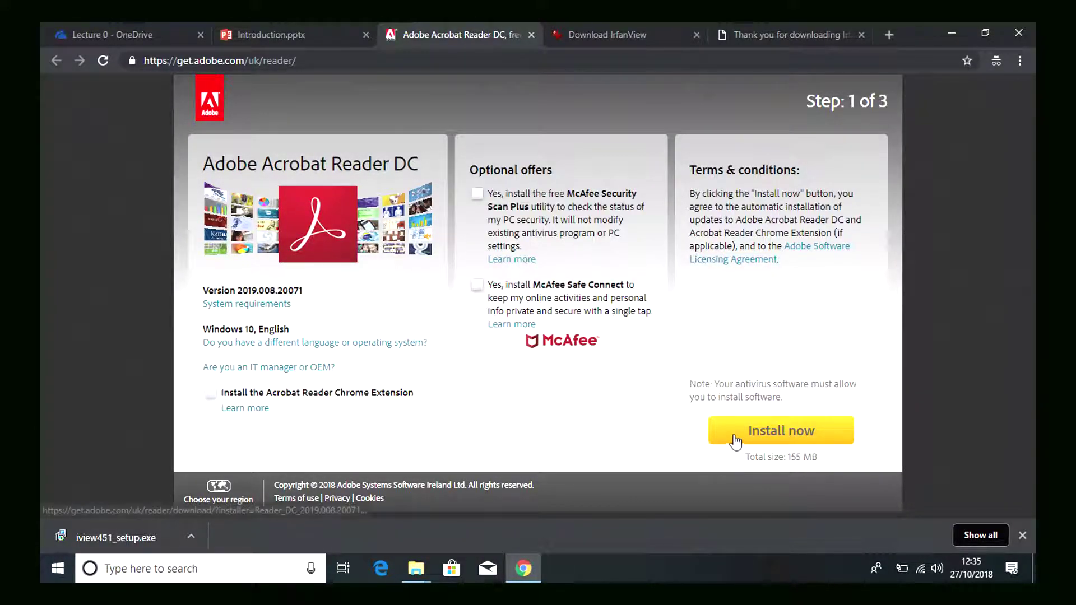
pyautogui.click(734, 437)
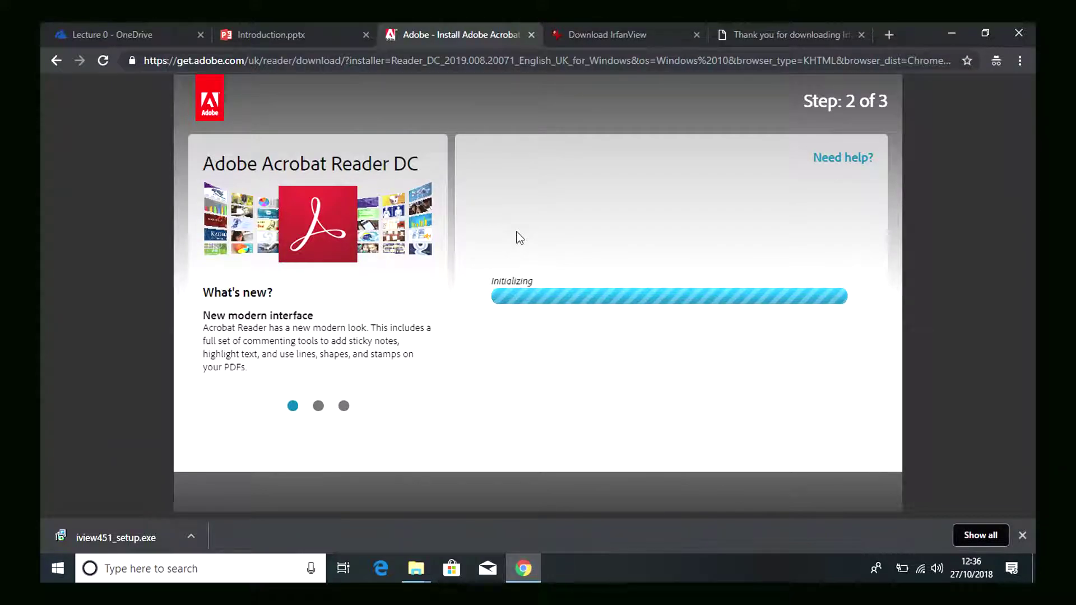
# Run the downloaded Adobe Acrobat Reader DC installer and allow it to make changes to the device
pyautogui.hotkey('alt', 'Tab')
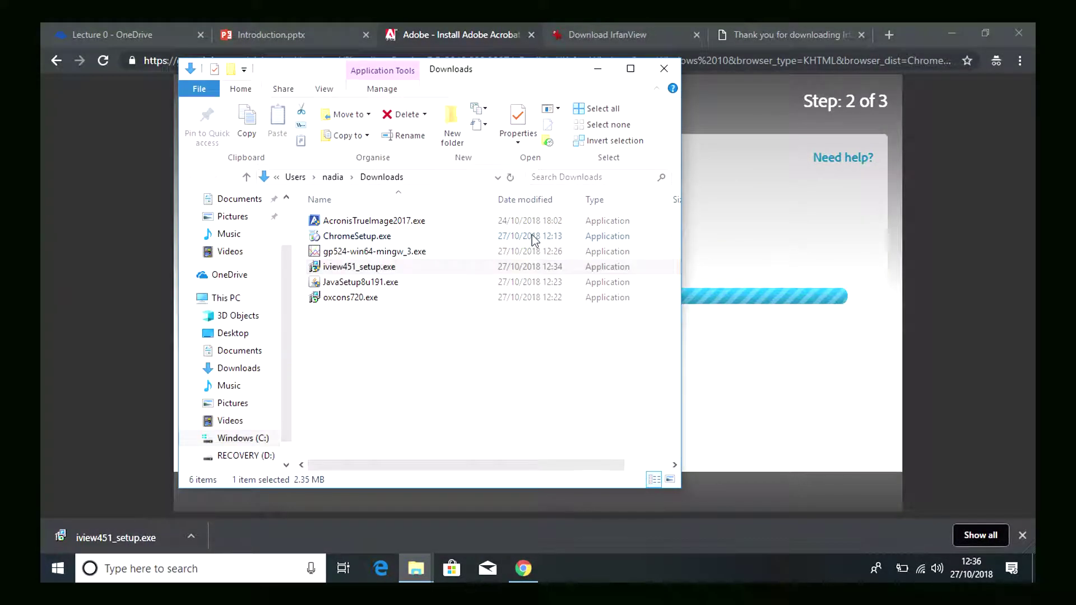
pyautogui.click(742, 212)
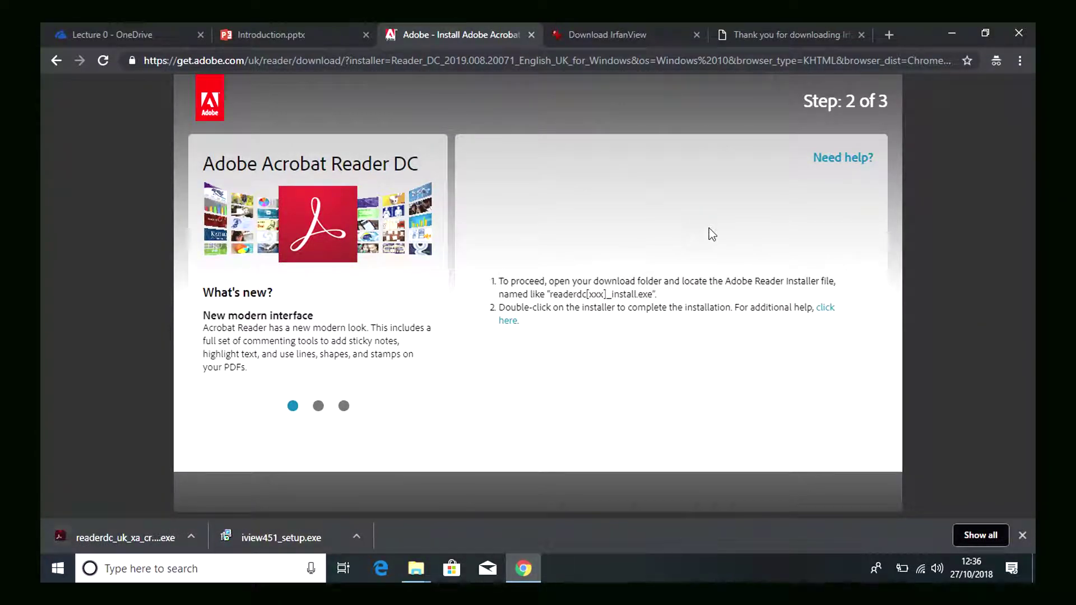
pyautogui.click(136, 543)
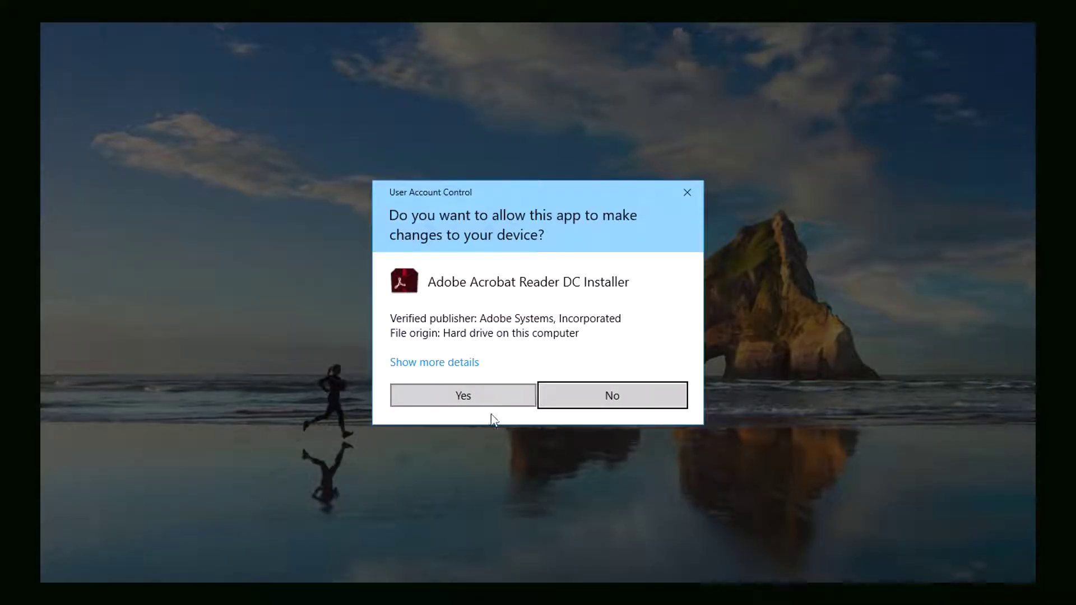
pyautogui.click(483, 402)
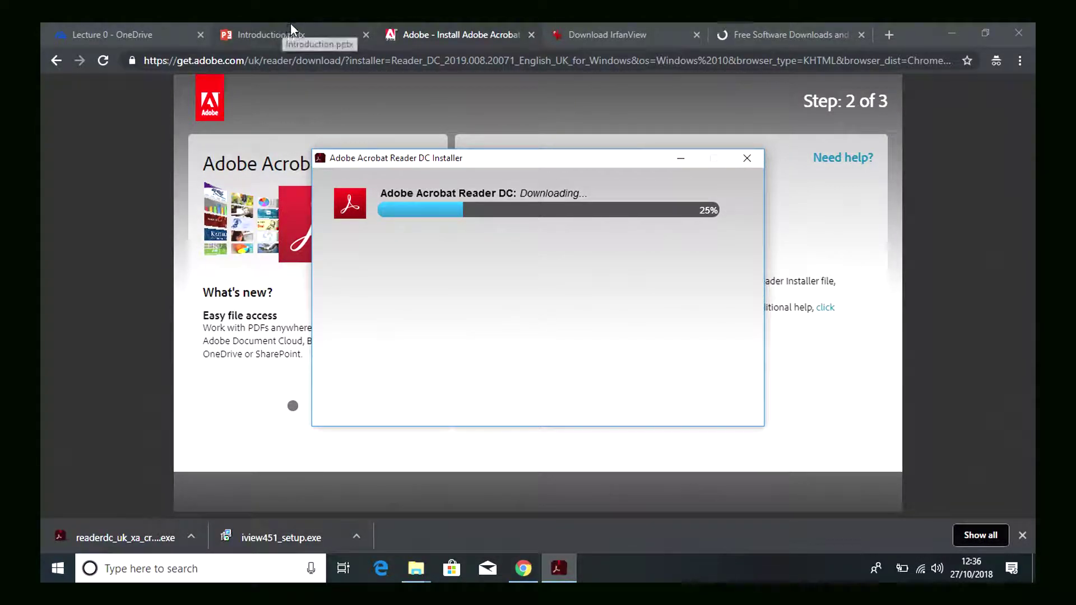
# Return to the Introduction.pptx presentation and open the people.exeter.ac.uk link on the Links slide
pyautogui.click(336, 34)
pyautogui.click(336, 32)
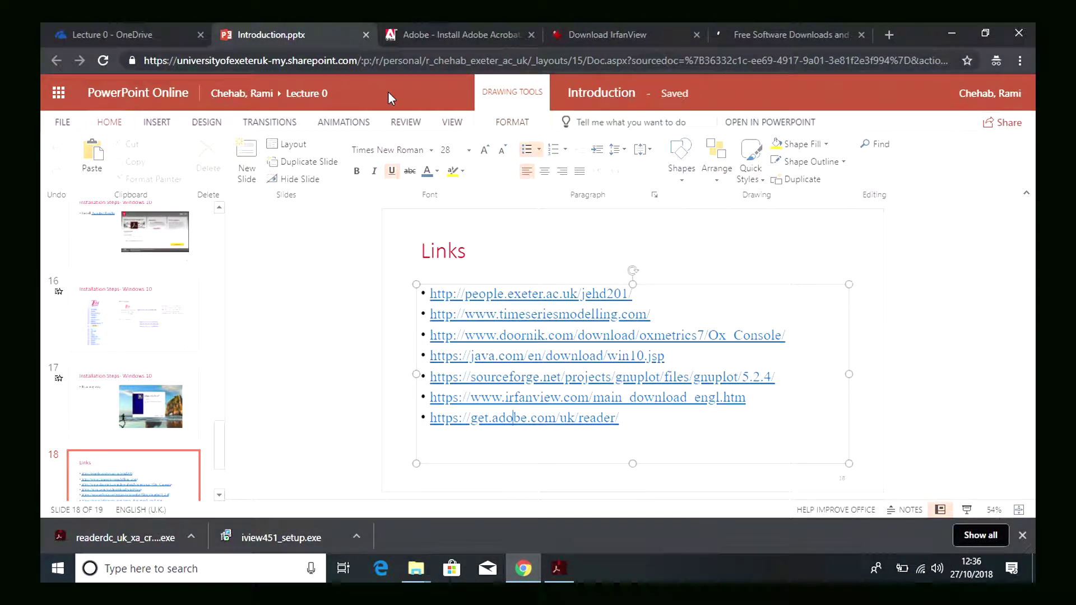
pyautogui.keyDown('ctrl'); pyautogui.click(539, 298); pyautogui.keyUp('ctrl')
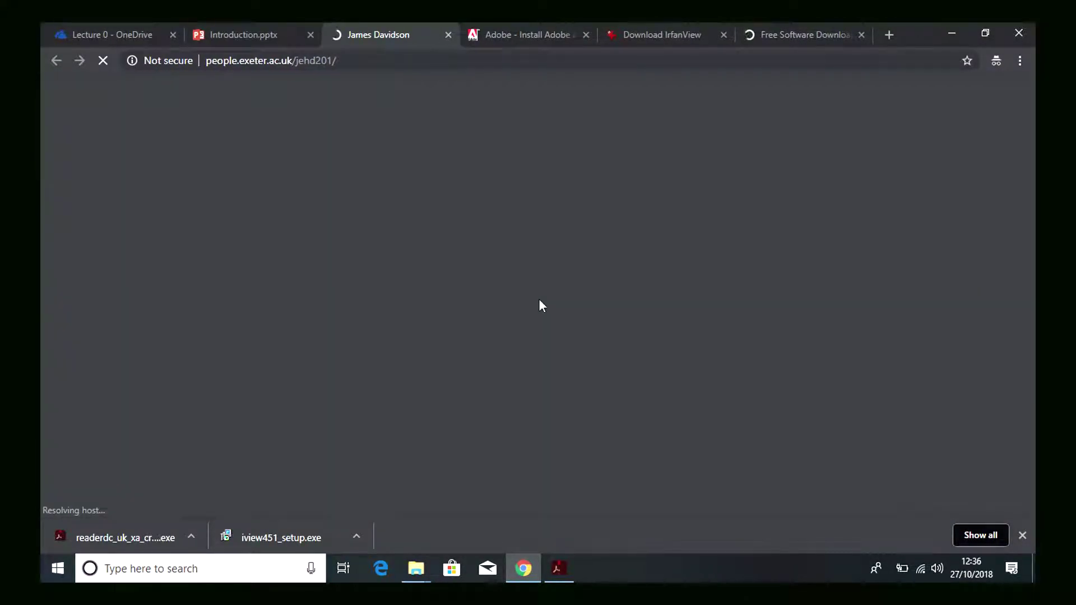
# From the author's software page, go to the Time Series Modelling site and download tsm4.50_13_10_18_setup.exe
pyautogui.click(104, 229)
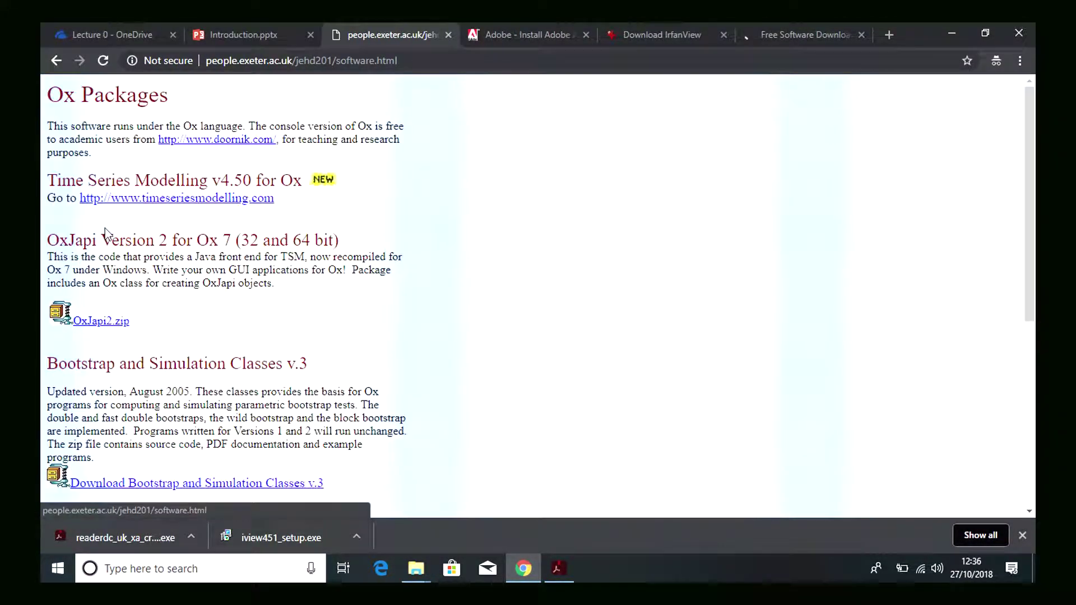
pyautogui.click(124, 202)
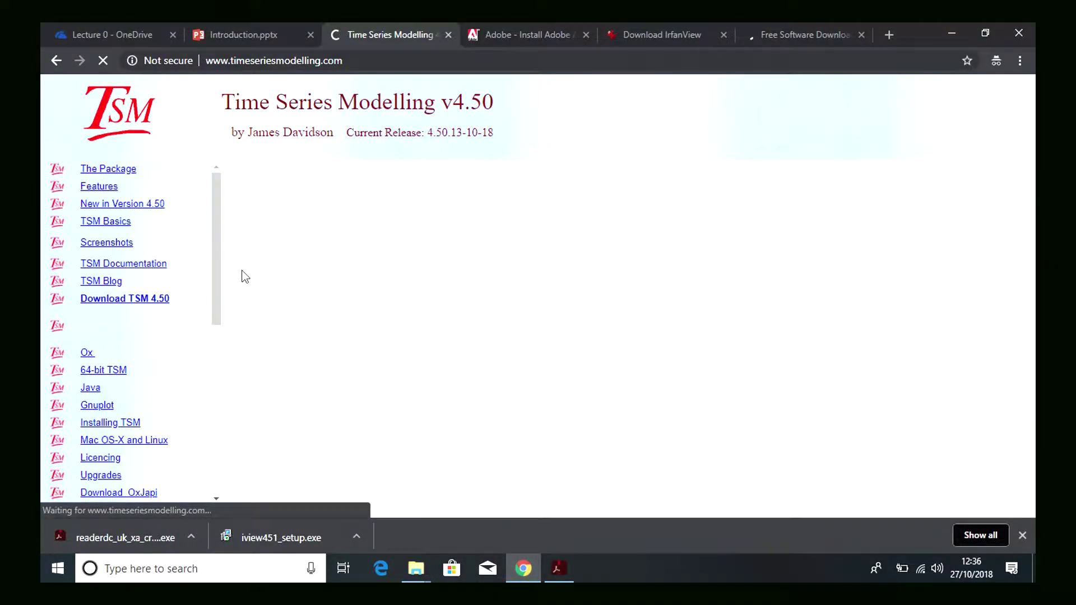
pyautogui.click(136, 303)
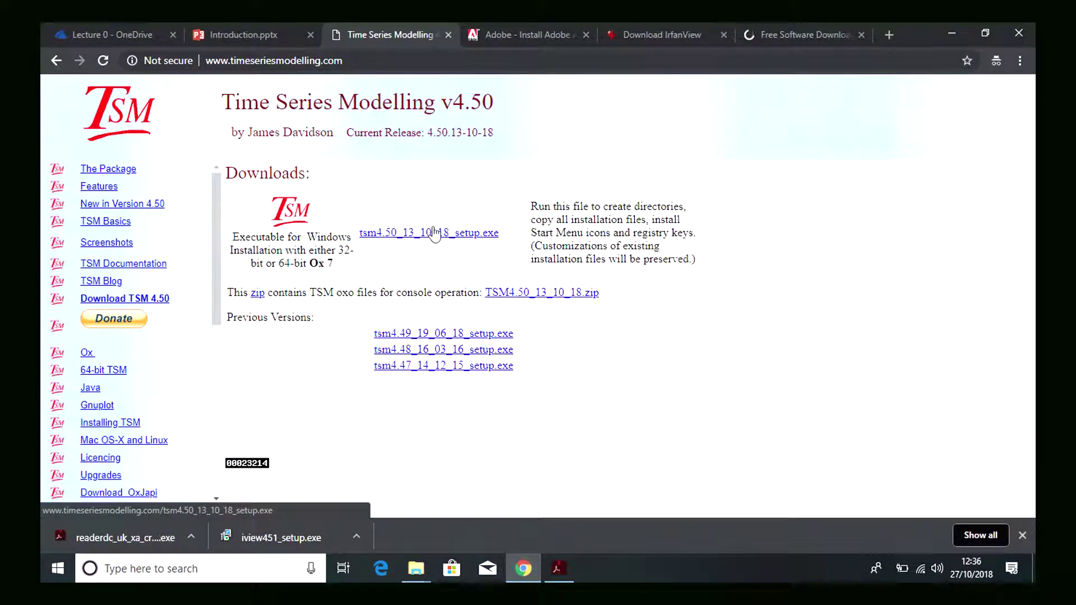
pyautogui.click(435, 234)
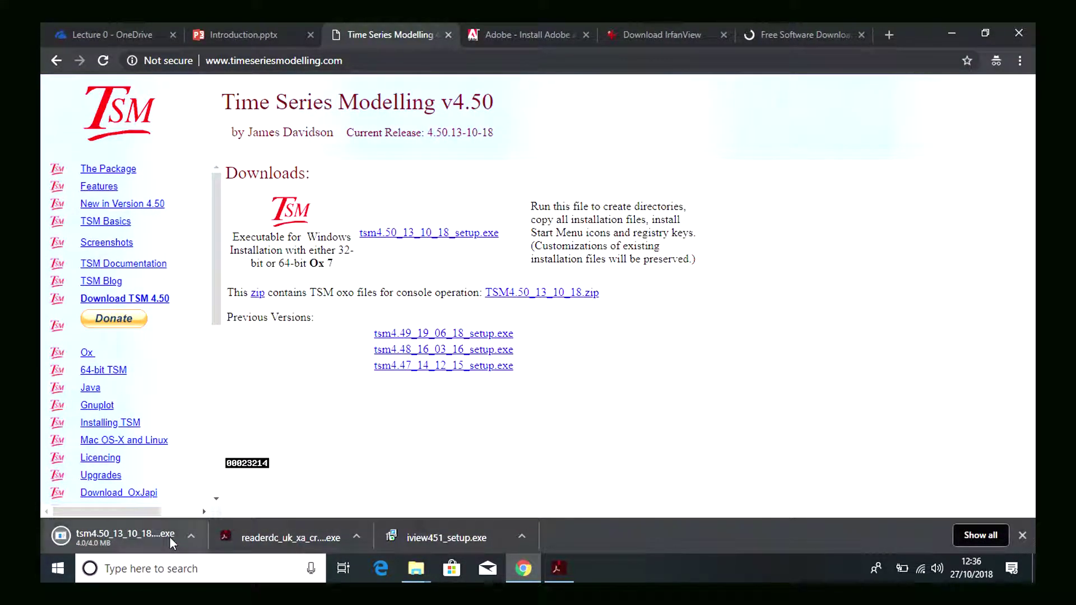
# Check the Acrobat Reader DC installer's progress and show the downloaded TSM setup file in its folder
pyautogui.click(554, 566)
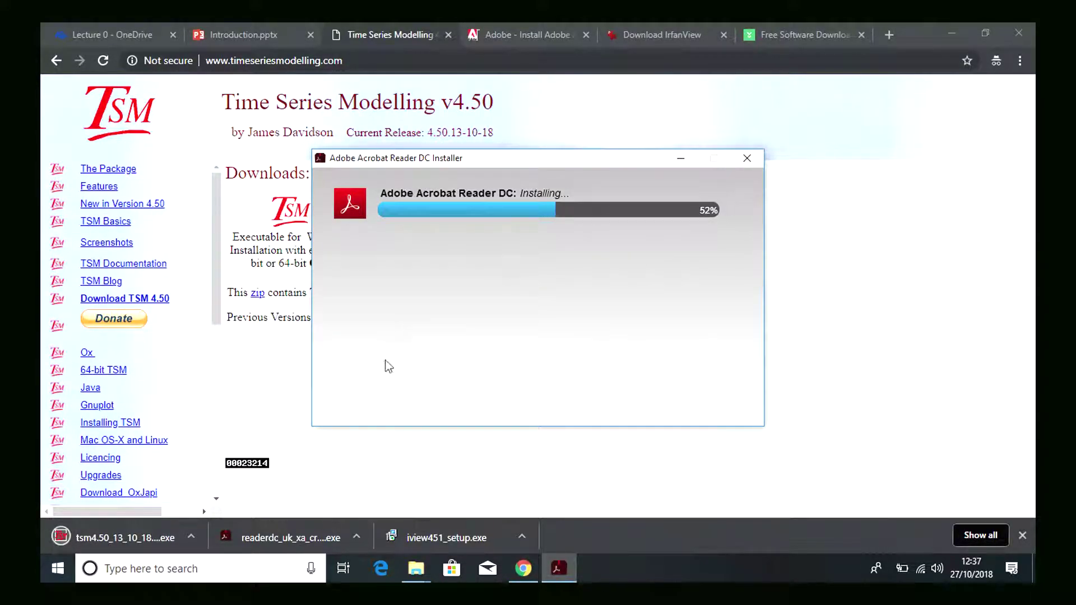
pyautogui.click(191, 537)
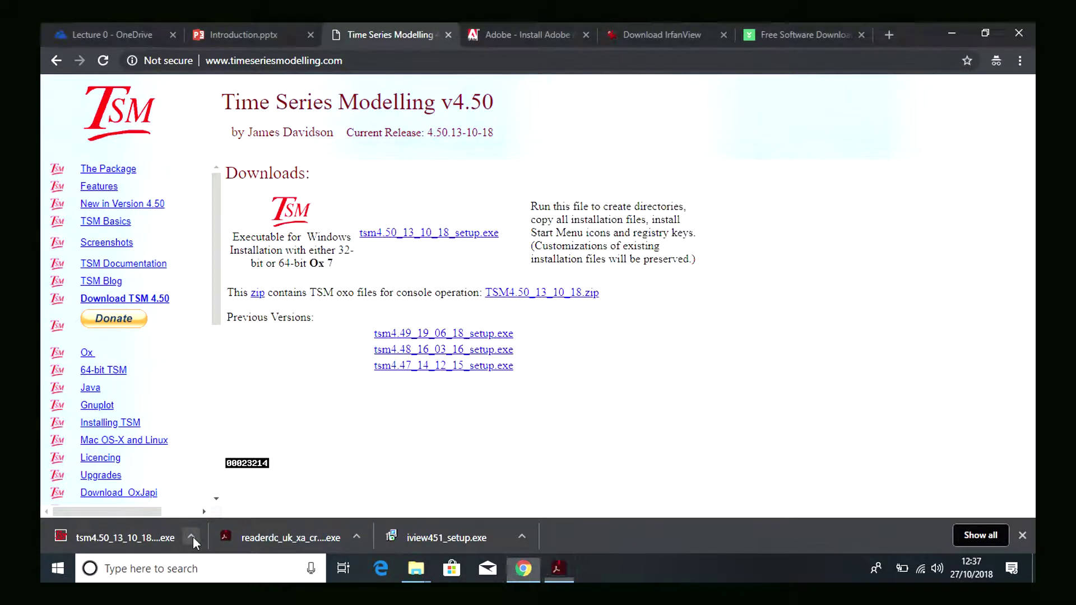
pyautogui.click(221, 490)
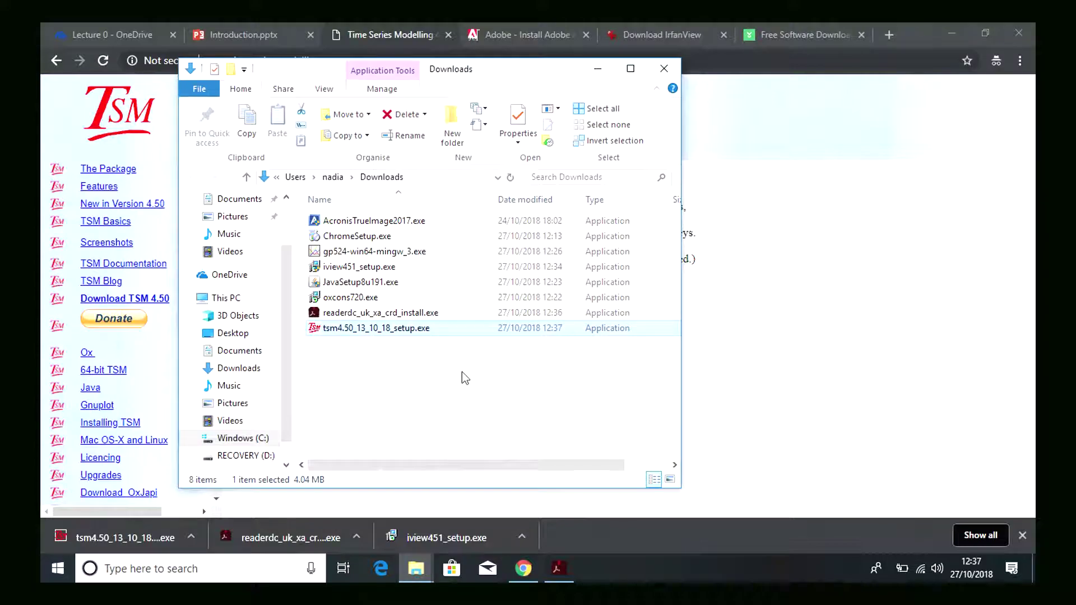
# Finish the Adobe Acrobat Reader DC installation with launching enabled and minimise the Adobe thank-you page
pyautogui.click(558, 568)
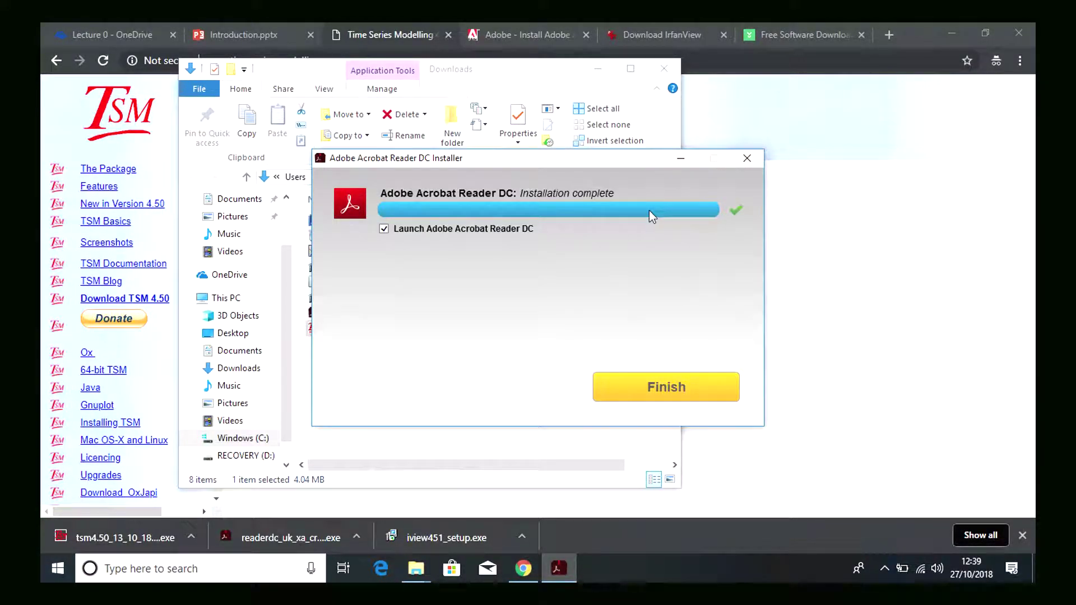
pyautogui.click(687, 390)
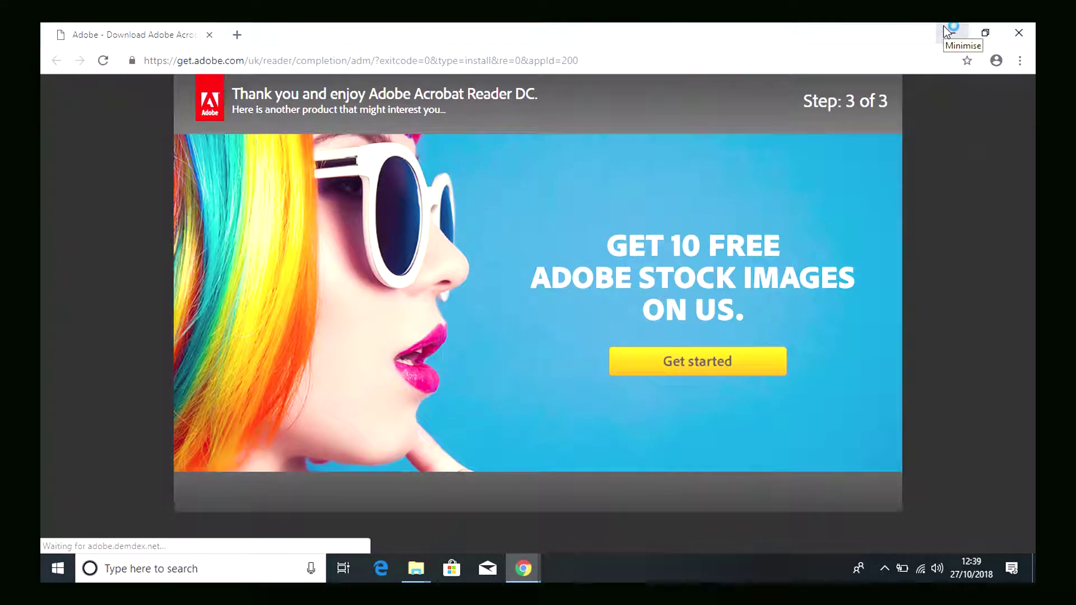
pyautogui.click(943, 27)
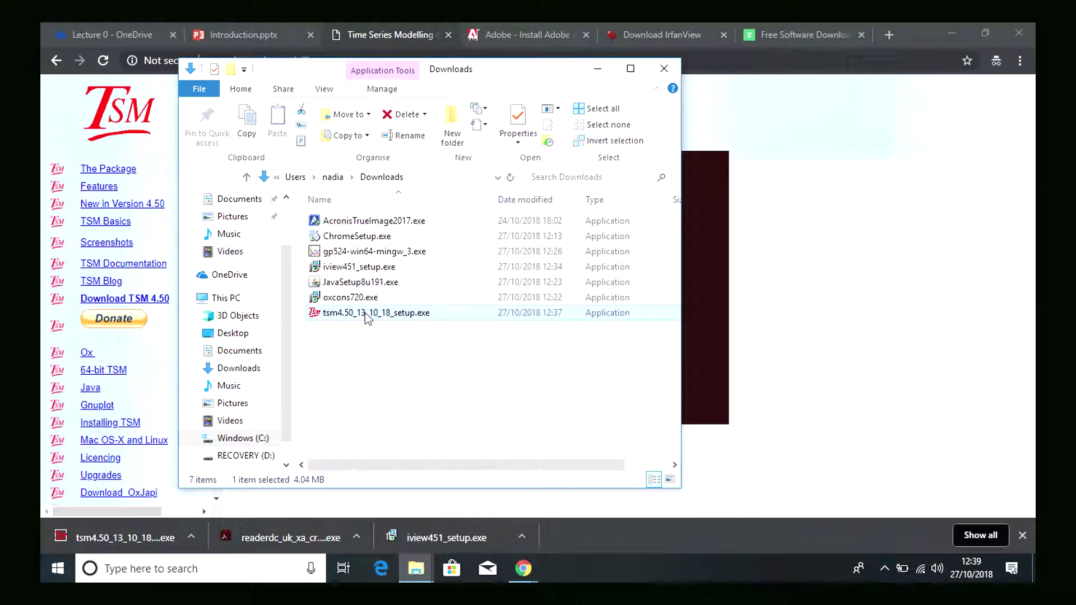
# Try to run tsm4.50_13_10_18_setup.exe from Downloads, choosing not to run it at the SmartScreen warning
pyautogui.doubleClick(365, 312)
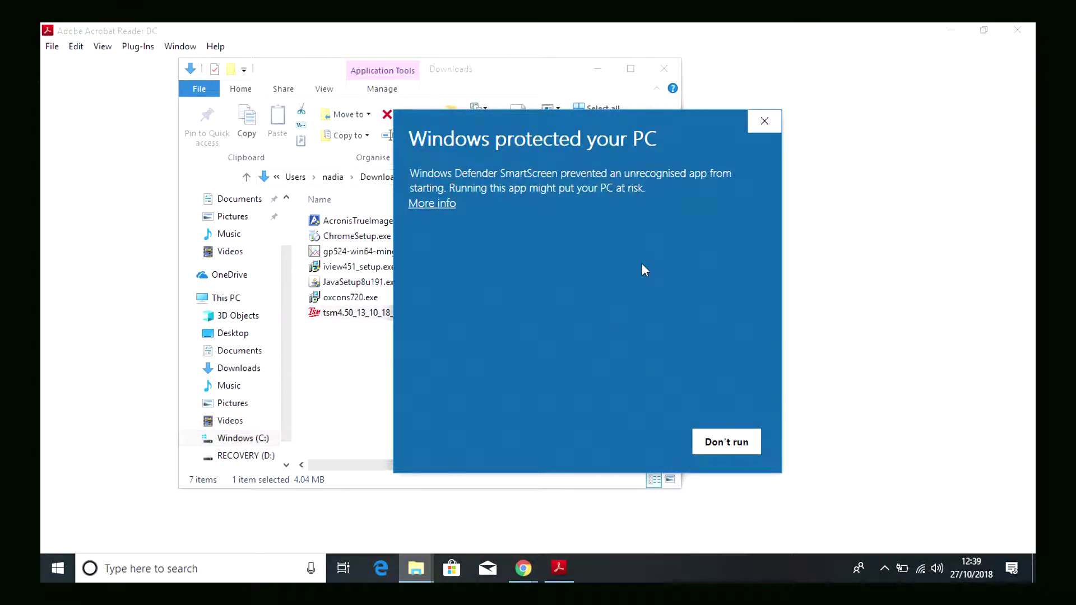
pyautogui.click(728, 445)
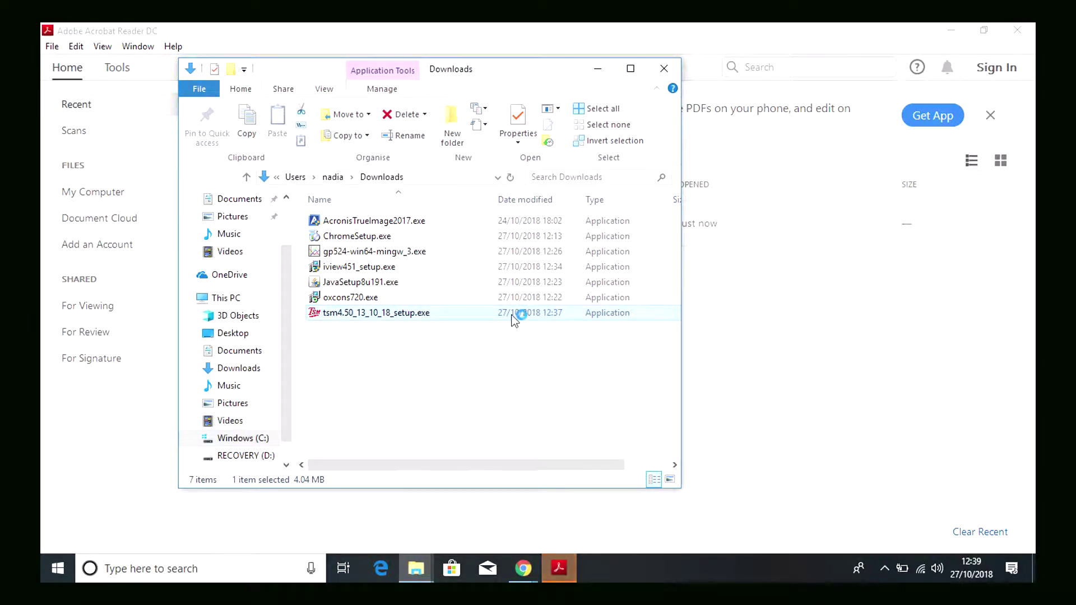
# Agree to make Adobe Acrobat Reader the default PDF application and close the Adobe thank-you page
pyautogui.click(559, 568)
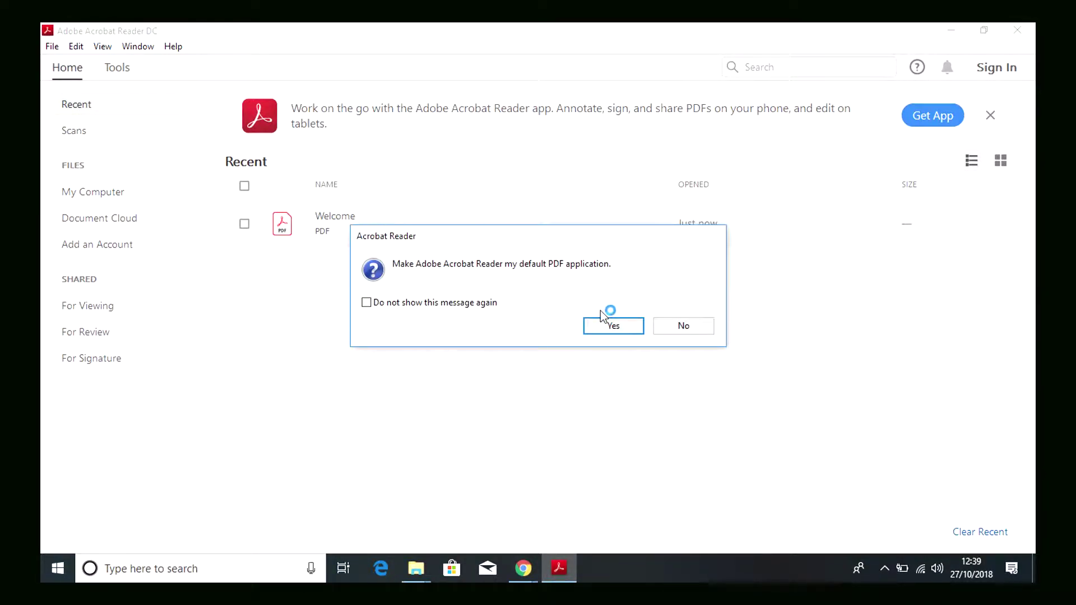
pyautogui.click(613, 328)
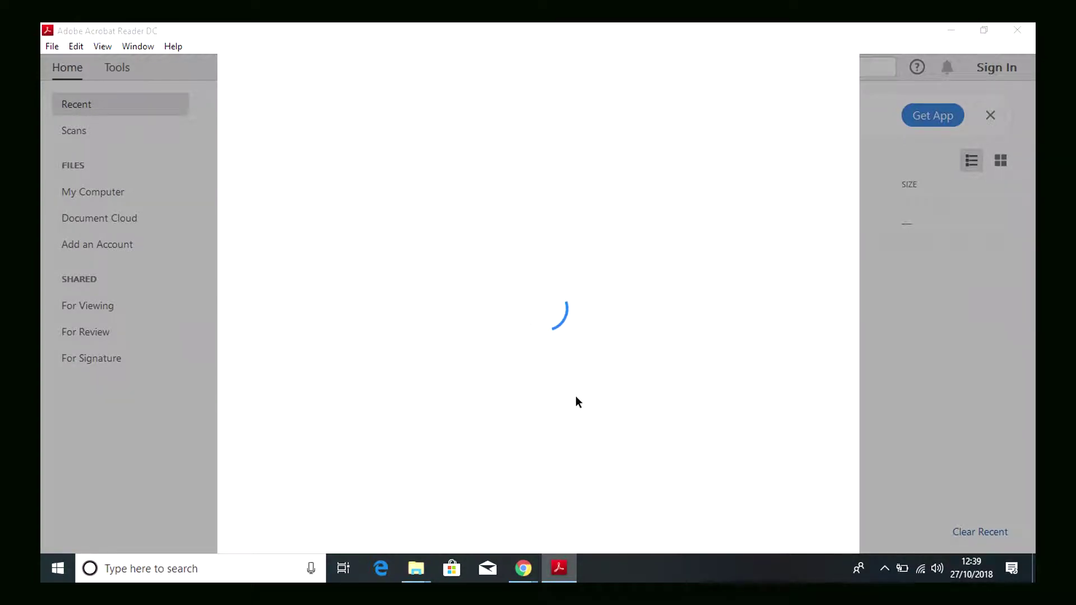
pyautogui.moveTo(558, 574)
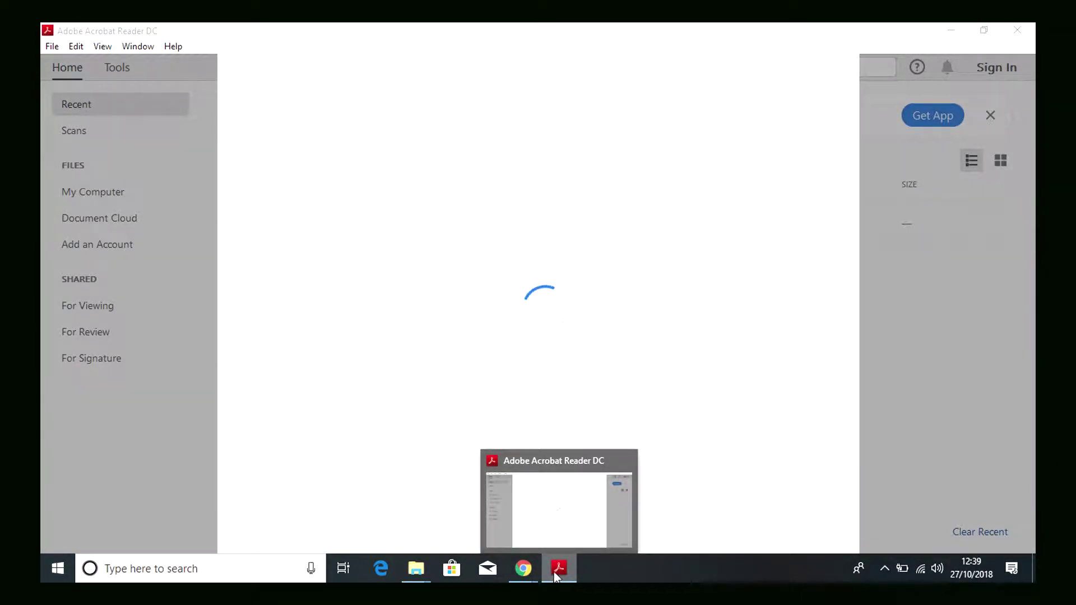
pyautogui.moveTo(531, 564)
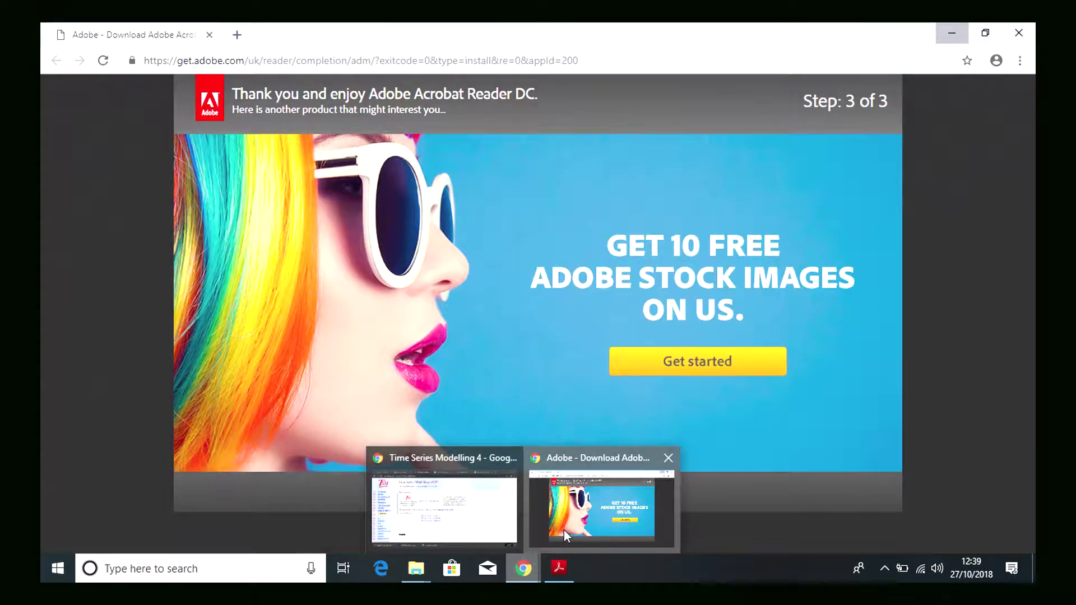
pyautogui.click(564, 530)
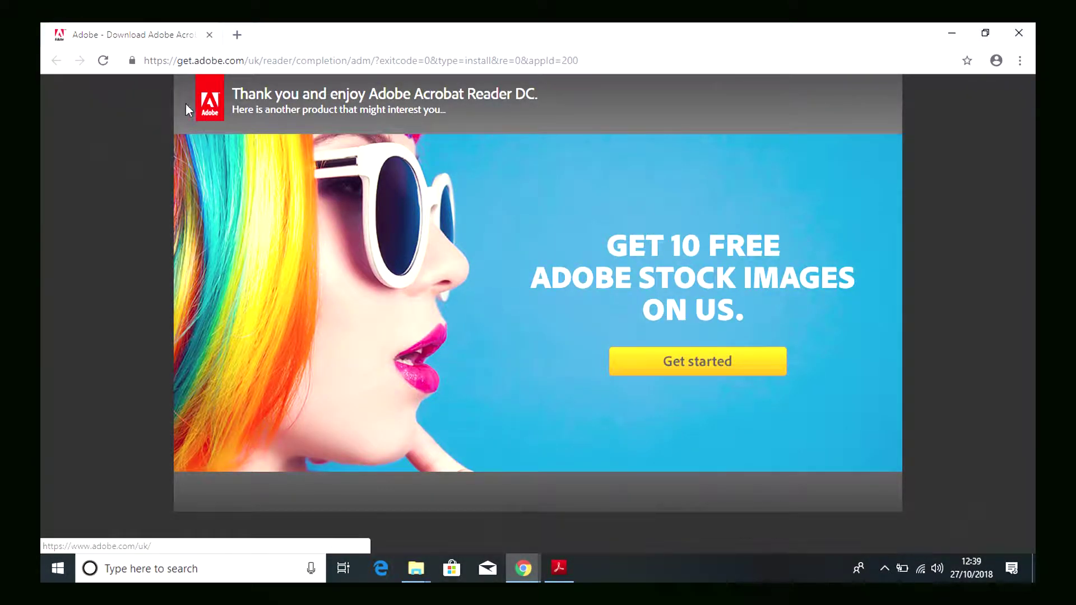
pyautogui.click(209, 34)
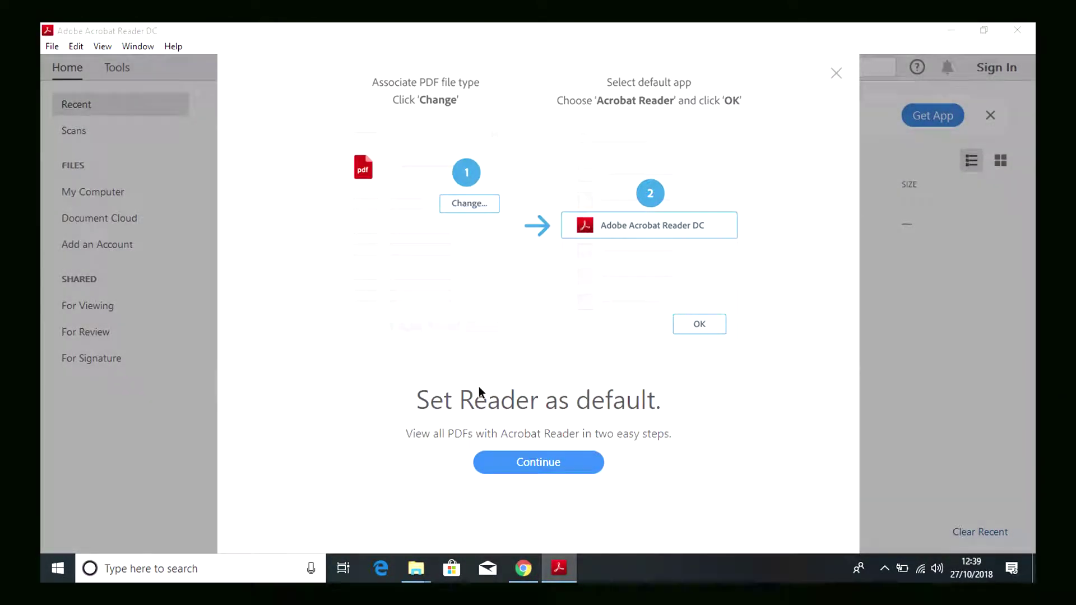
# Continue through the Set Reader as default prompt, accept the PDF properties dialog as it is, and close the Adobe help page
pyautogui.click(549, 463)
pyautogui.click(562, 467)
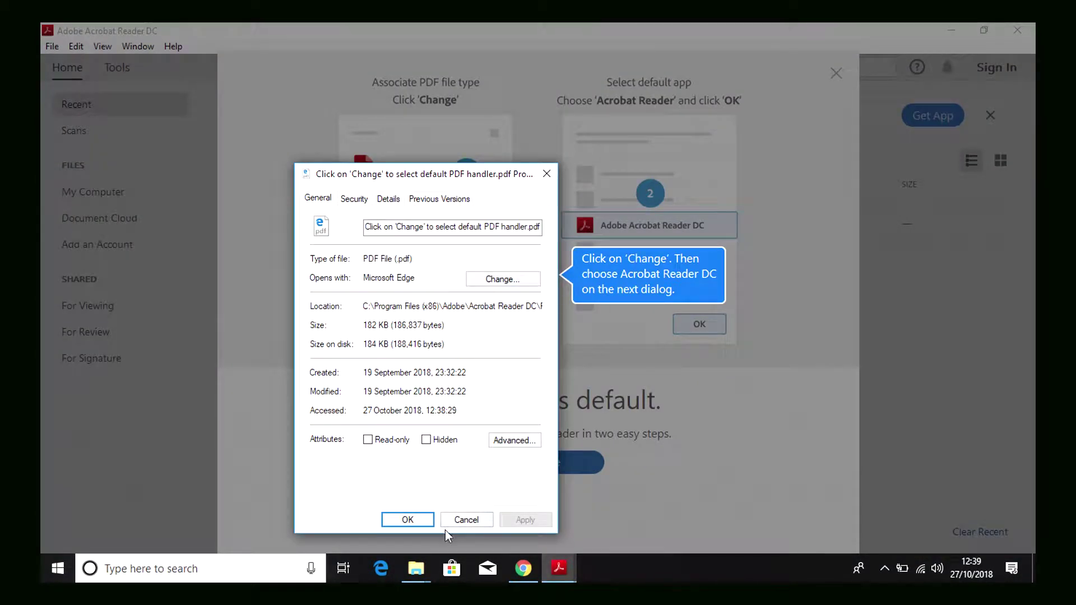
pyautogui.click(410, 518)
pyautogui.click(530, 466)
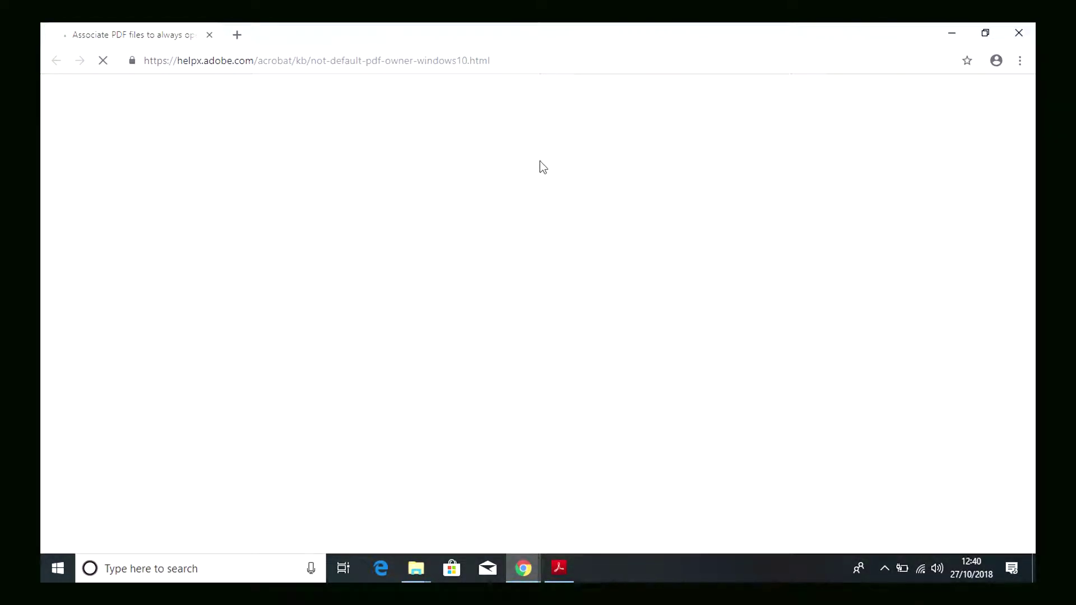
pyautogui.click(1018, 31)
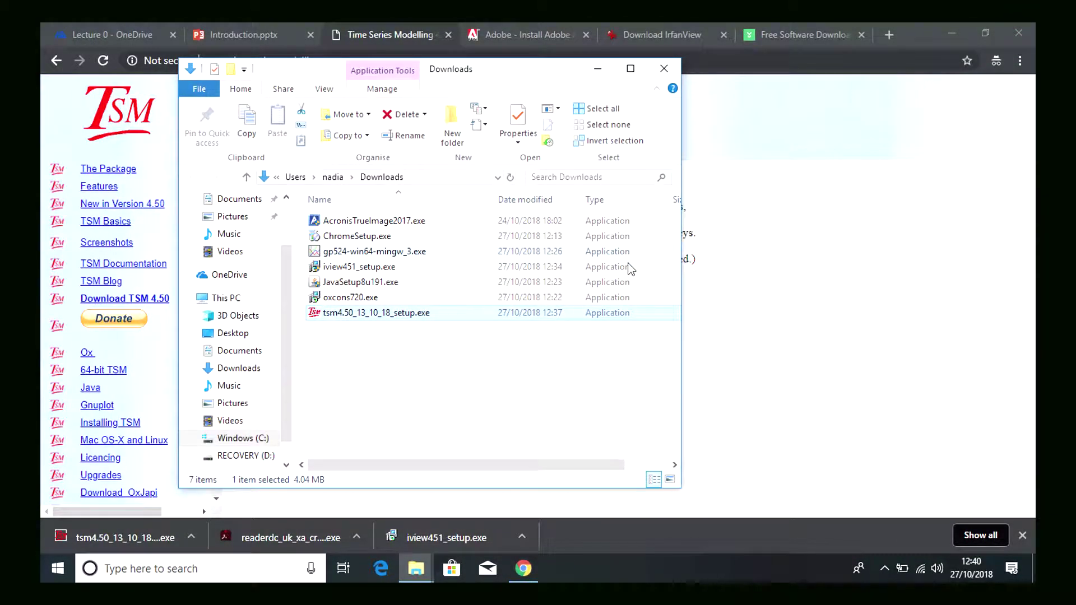
# Run tsm4.50_13_10_18_setup.exe anyway despite the SmartScreen warning and allow it to make changes to the device
pyautogui.doubleClick(525, 314)
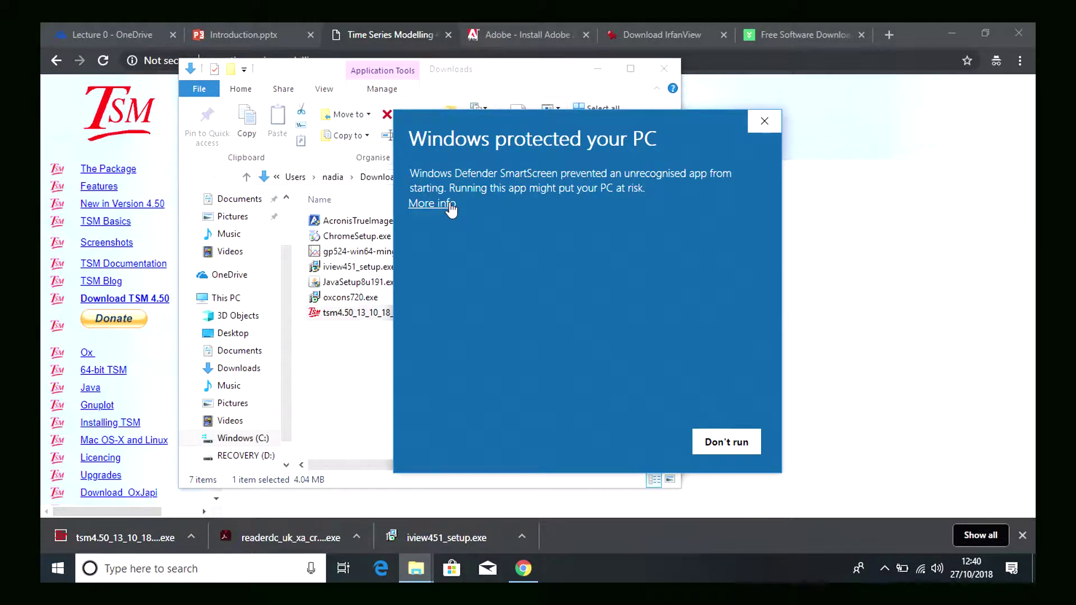
pyautogui.click(450, 205)
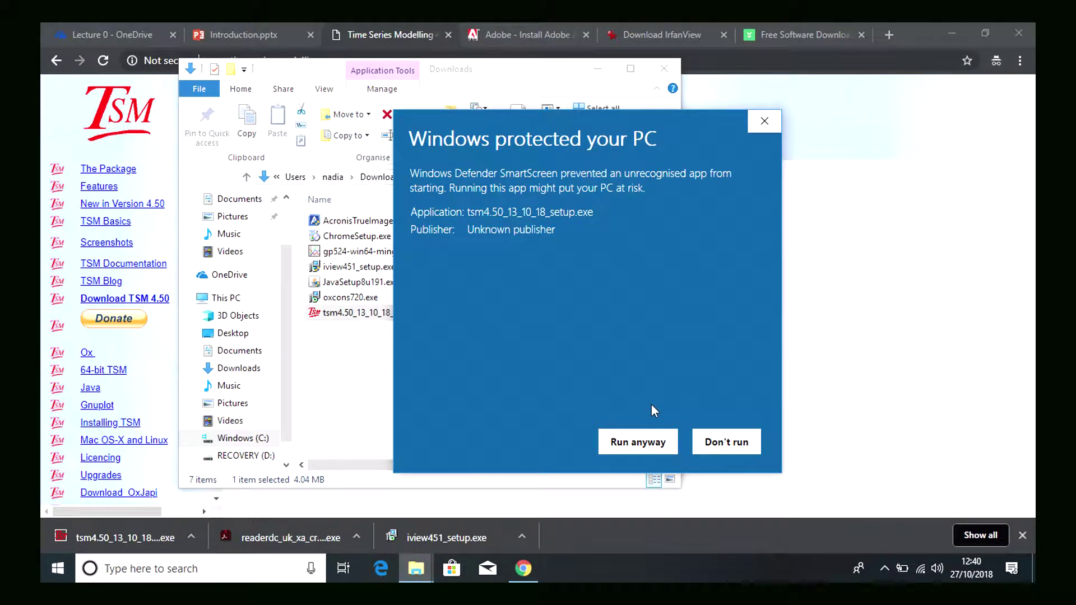
pyautogui.click(644, 443)
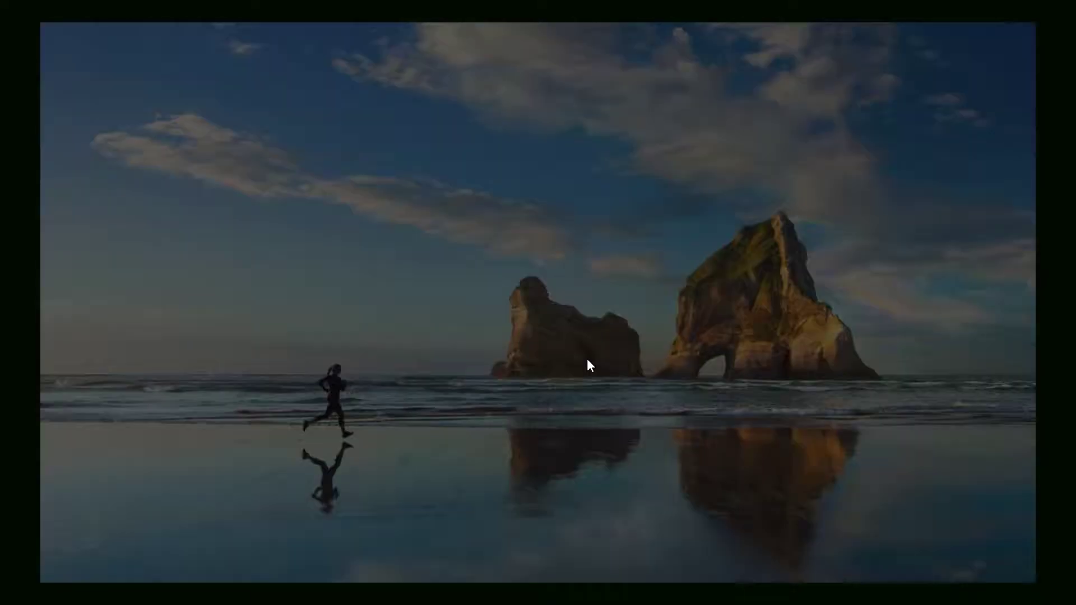
pyautogui.click(463, 399)
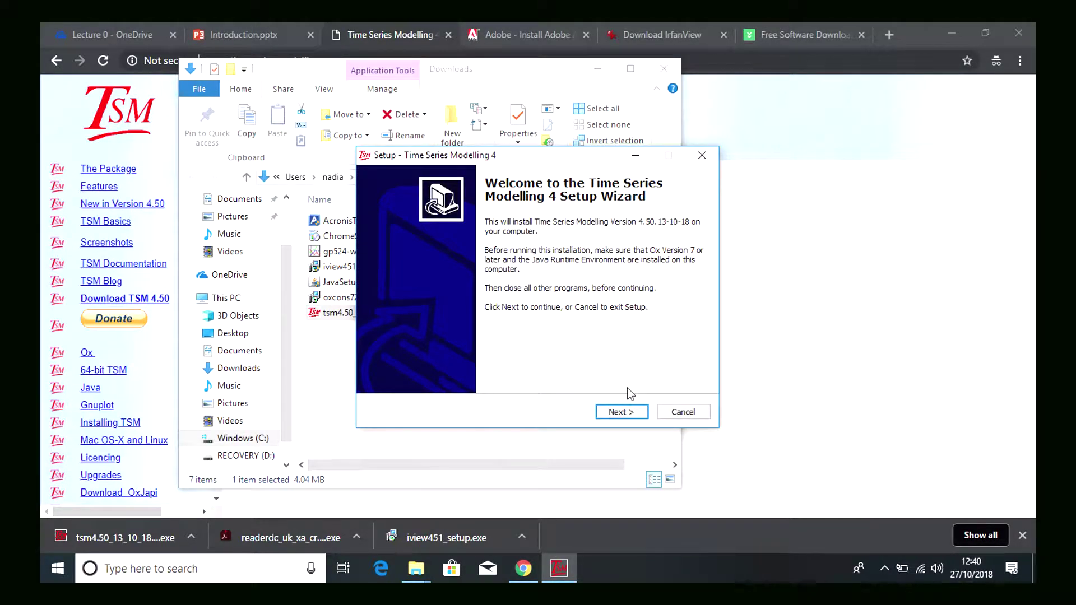
# Accept the TSM licence agreement and install into the existing folder C:\Program Files (x86)\OxMetrics7\Ox
pyautogui.click(619, 411)
pyautogui.click(457, 367)
pyautogui.click(620, 411)
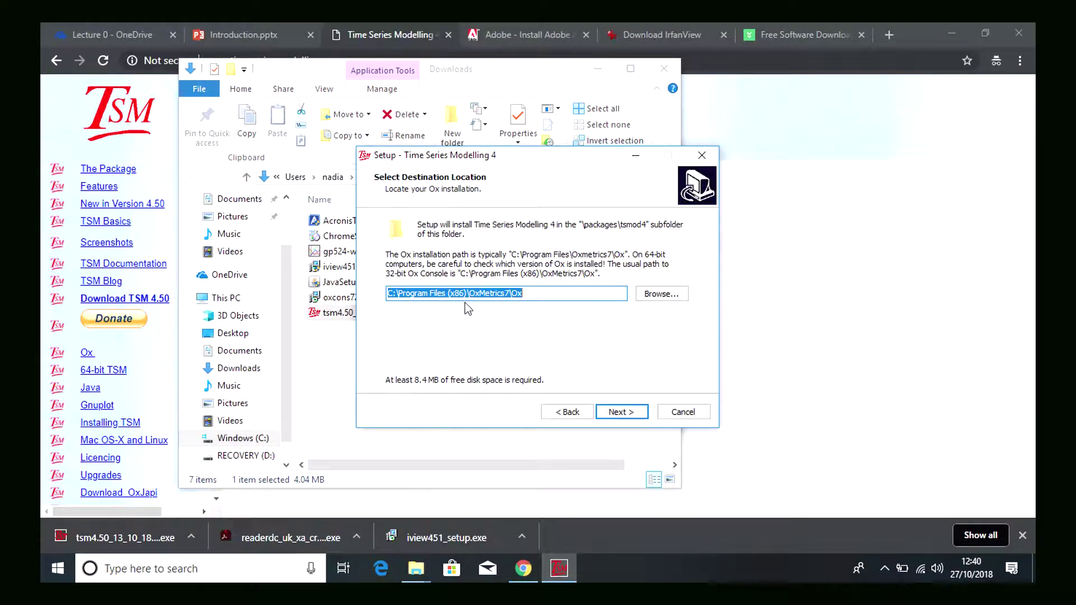
pyautogui.click(629, 401)
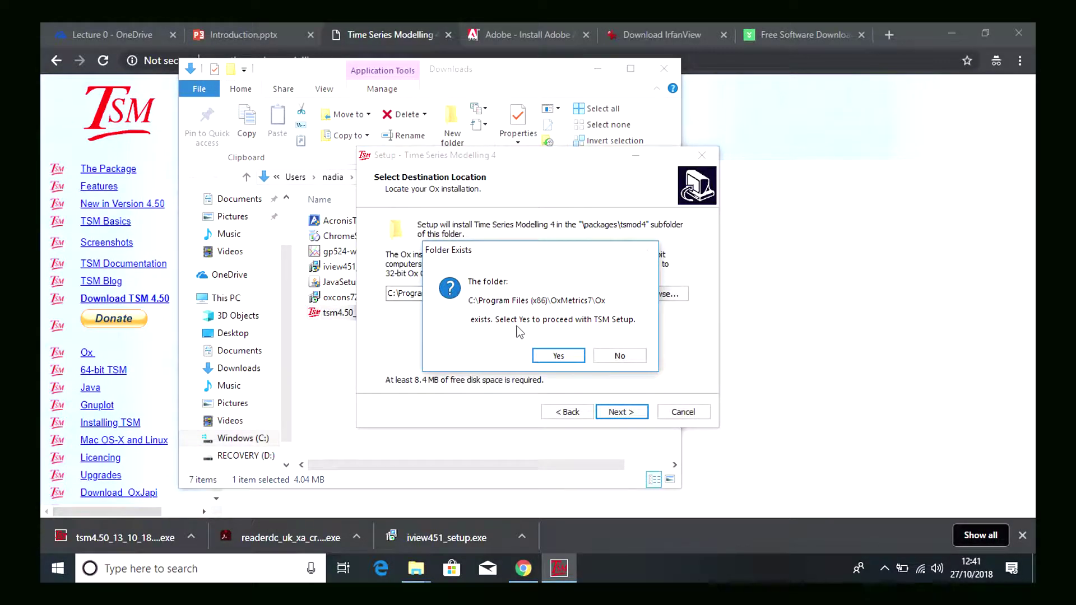
pyautogui.click(556, 355)
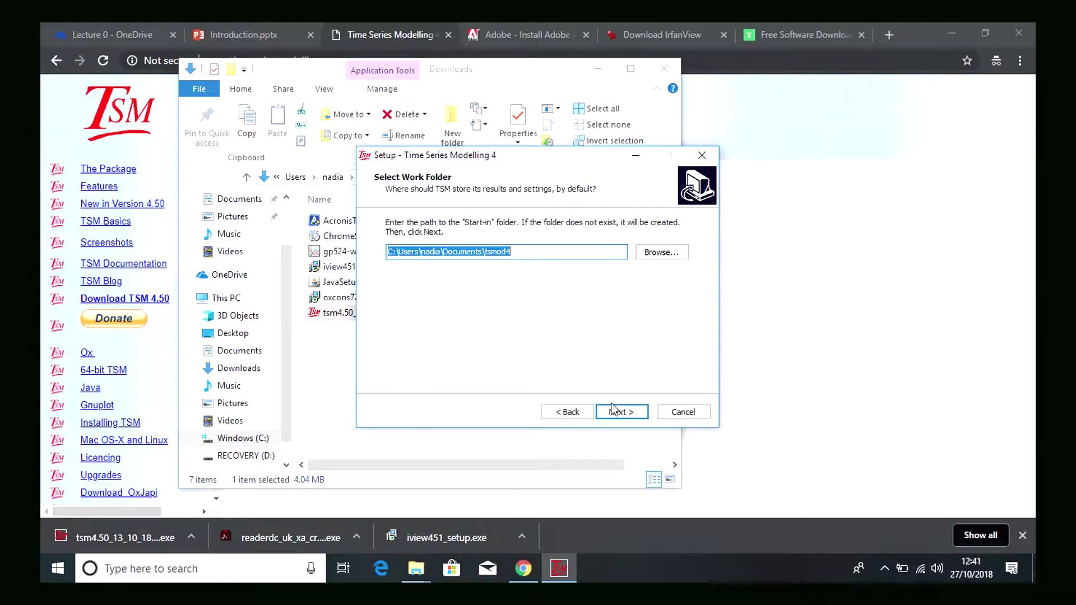
# Keep the tsmod4 work folder in Documents and the 32-bit Ox Professional or Ox Console installation type
pyautogui.click(542, 252)
pyautogui.hotkey('ctrl', 'a')
pyautogui.click(621, 417)
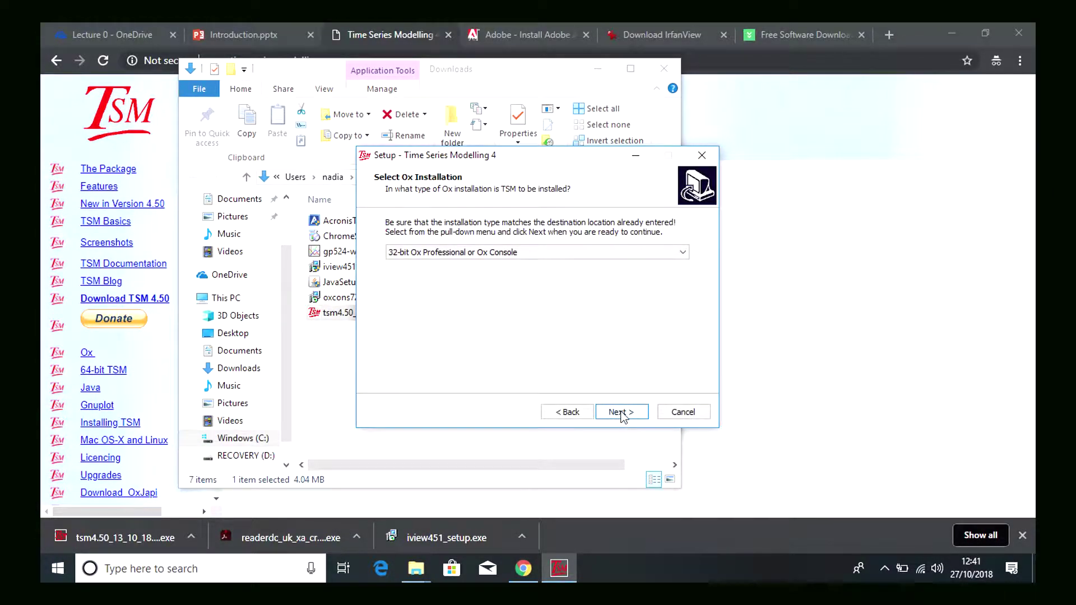
pyautogui.click(615, 255)
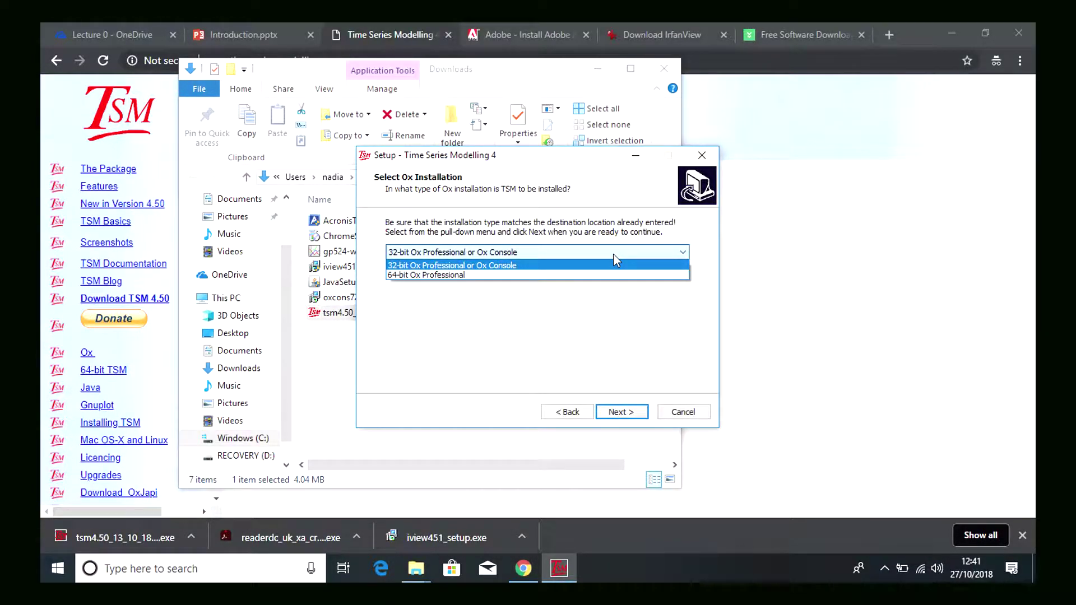
pyautogui.click(613, 255)
pyautogui.click(617, 260)
pyautogui.click(614, 254)
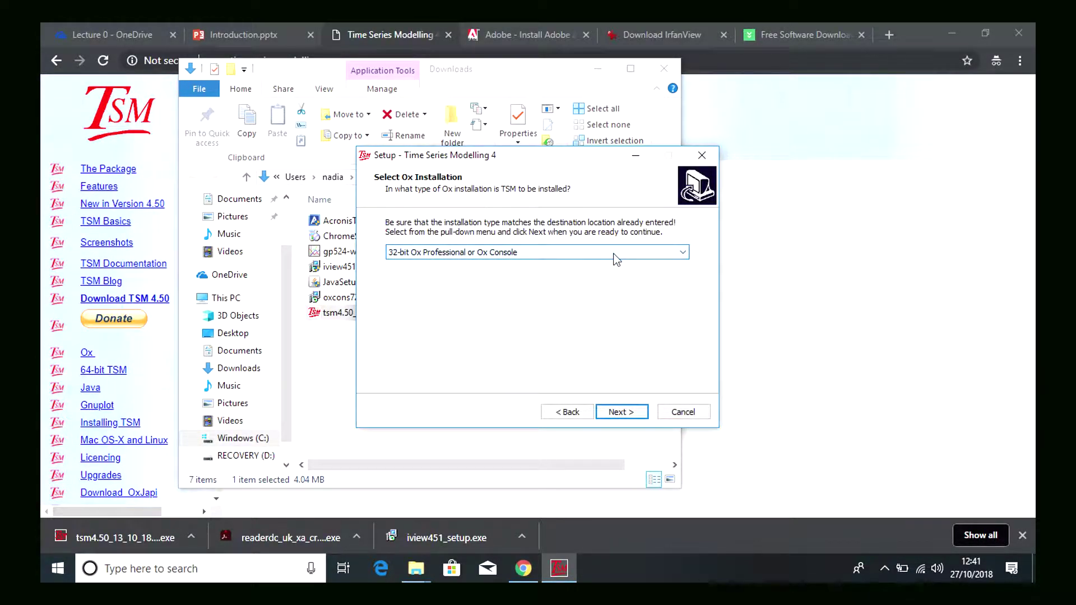
pyautogui.click(614, 412)
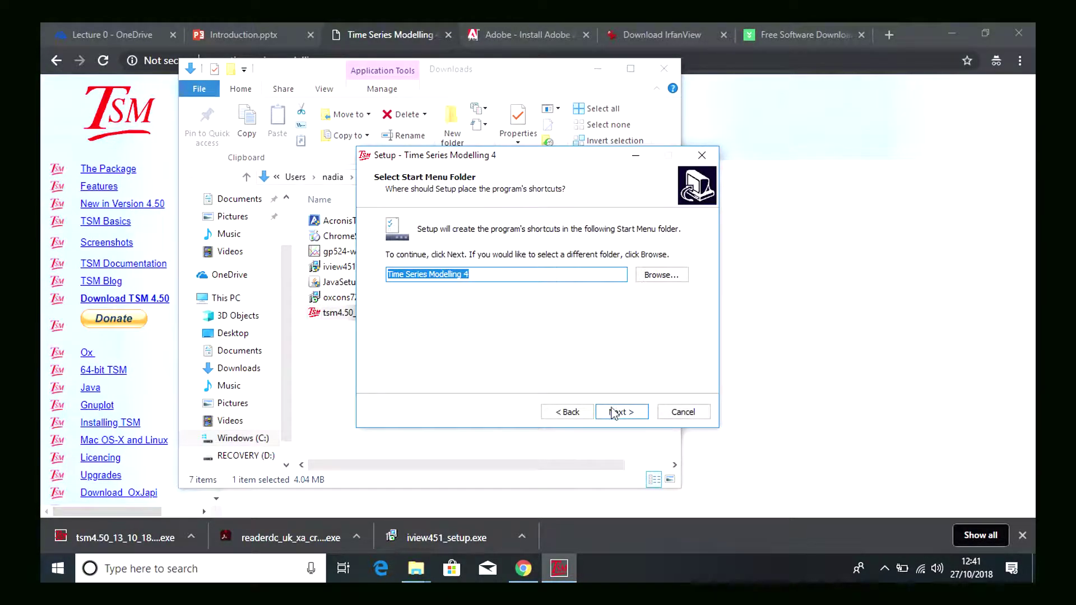
# Keep the default Start Menu folder, set the icon and font size to 150%, and install Time Series Modelling 4
pyautogui.click(615, 413)
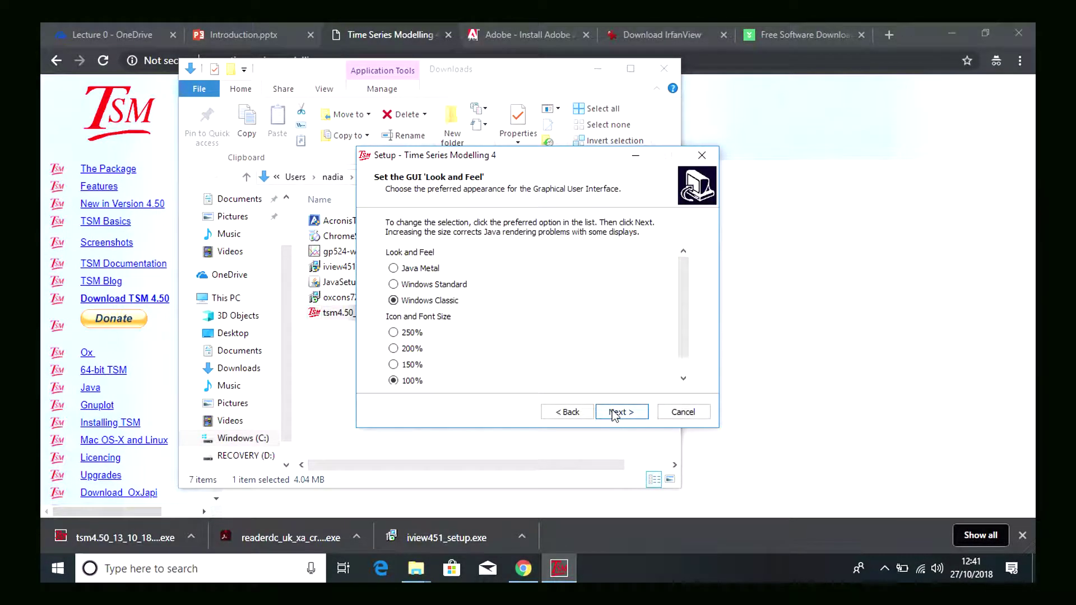
pyautogui.click(413, 368)
pyautogui.click(624, 413)
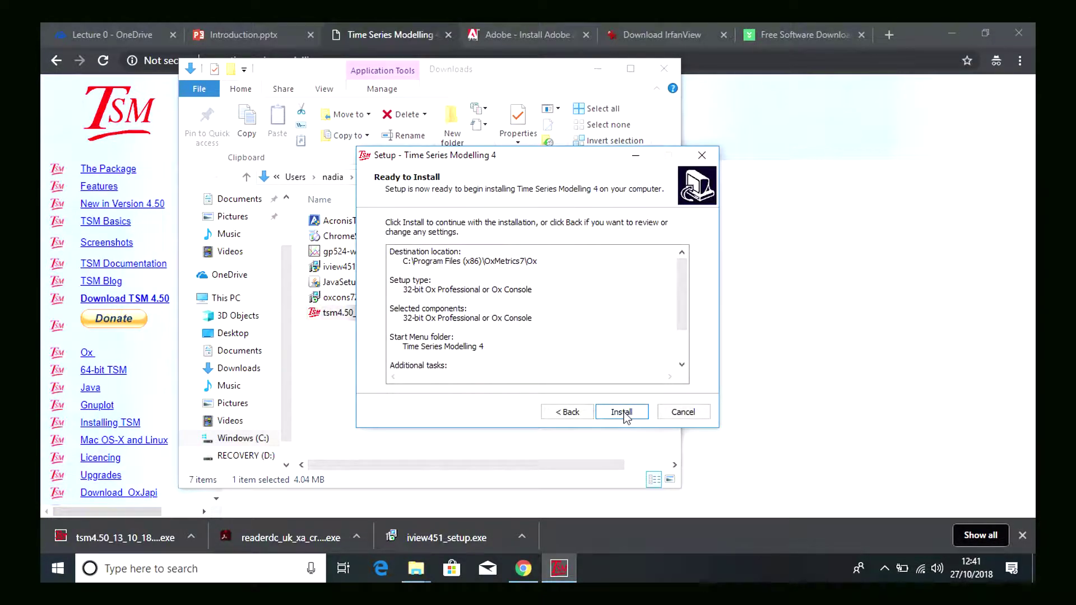
pyautogui.click(624, 413)
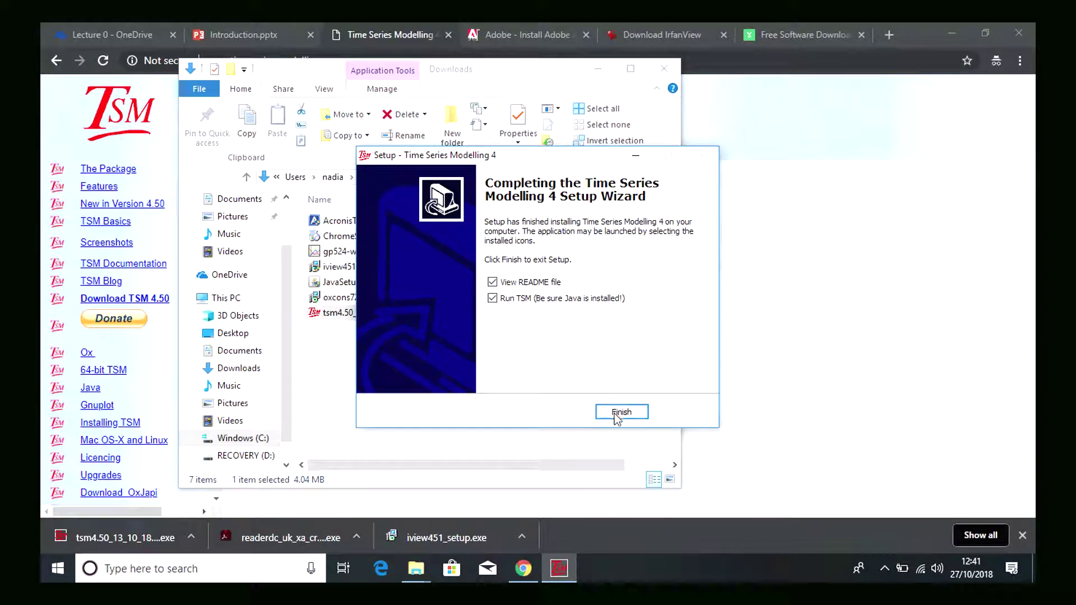
# Finish the TSM setup with the README and Run TSM options enabled, and look through readme.txt
pyautogui.click(614, 414)
pyautogui.scroll(-20, 389, 330)
pyautogui.scroll(20, 387, 334)
pyautogui.scroll(-5, 387, 335)
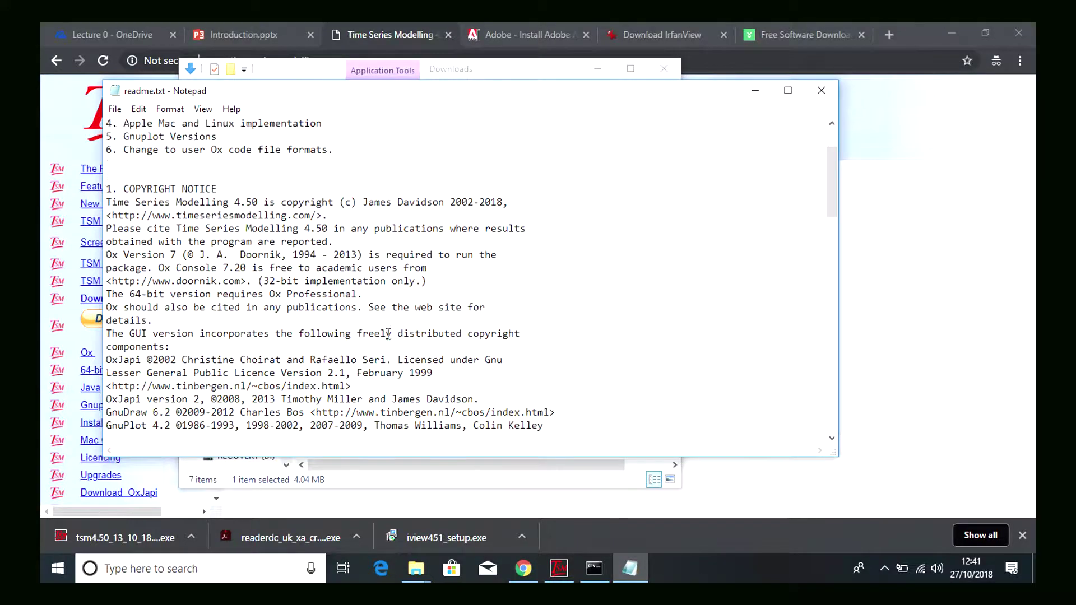
pyautogui.scroll(5, 388, 334)
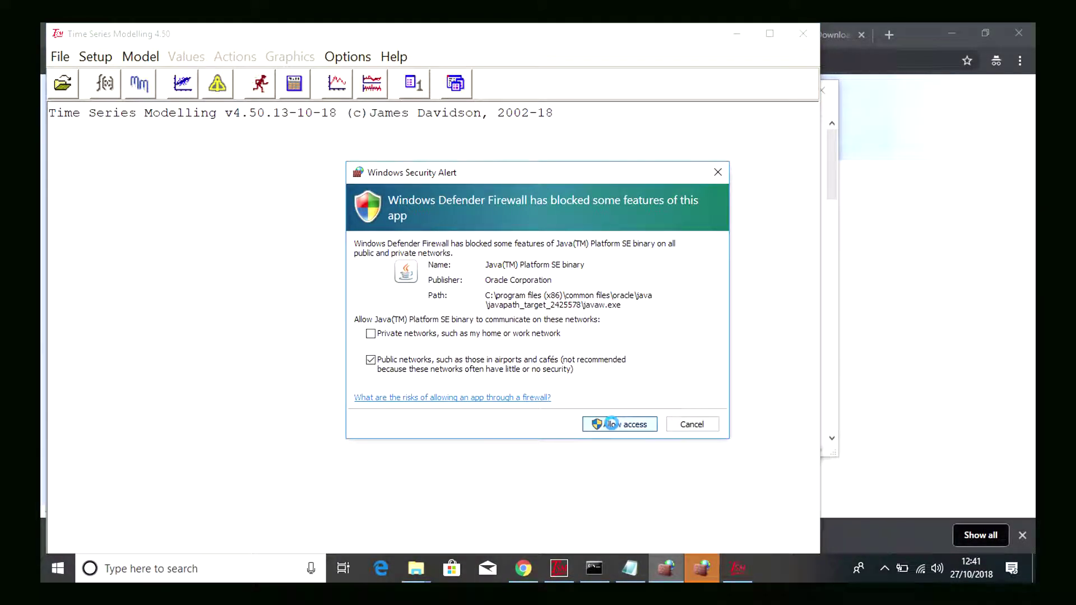
# Allow the Java(TM) Platform SE binary through the firewall on public networks, and reposition the Time Series Modelling window so it fits on screen
pyautogui.rightClick(721, 524)
pyautogui.click(608, 426)
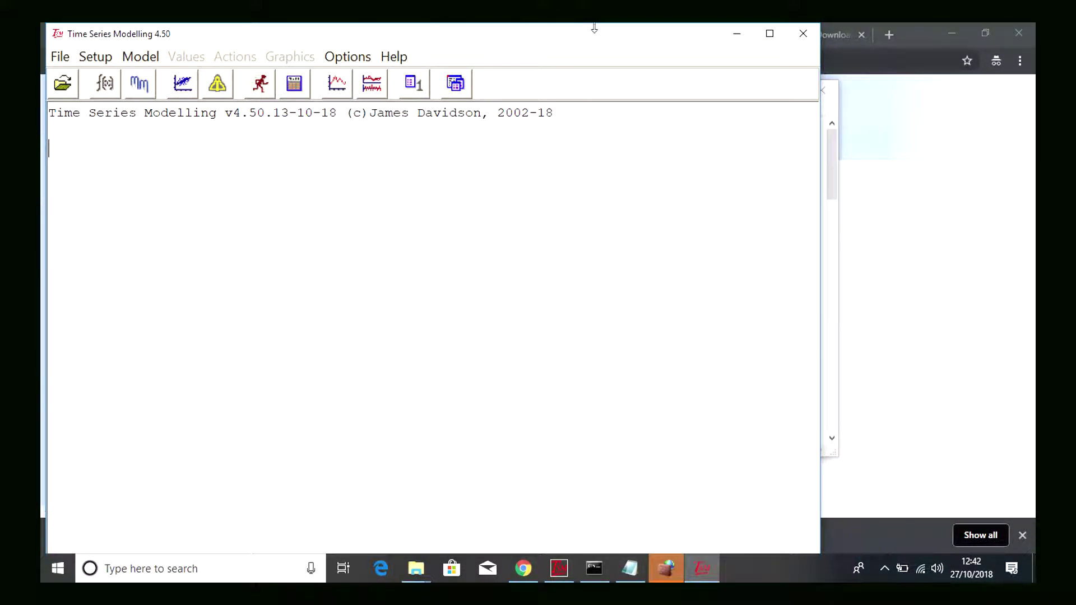
pyautogui.moveTo(604, 34); pyautogui.dragTo(636, 86)
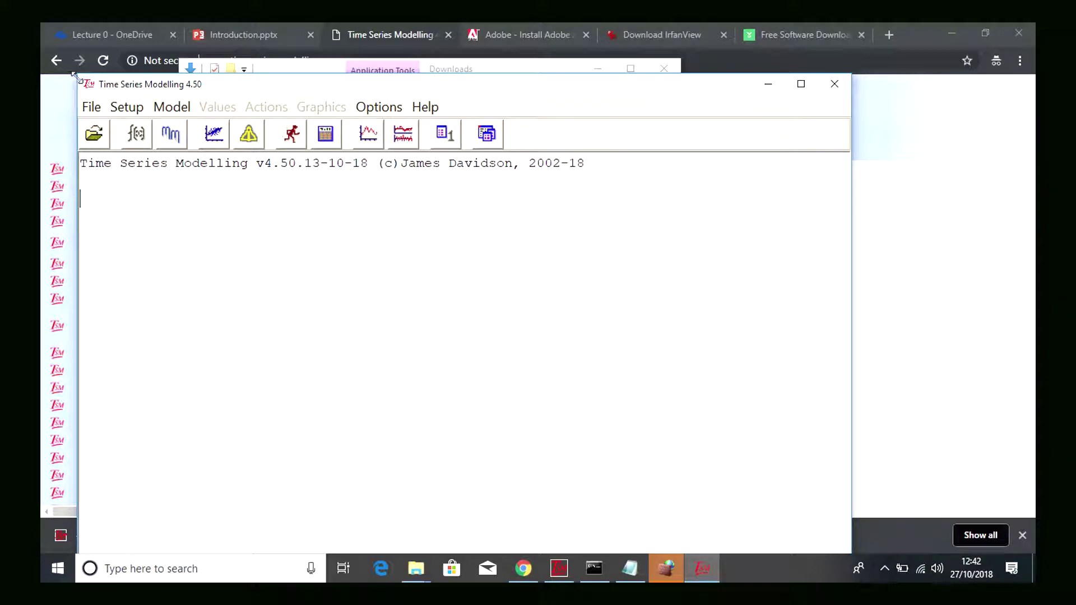
pyautogui.moveTo(78, 74); pyautogui.dragTo(206, 73)
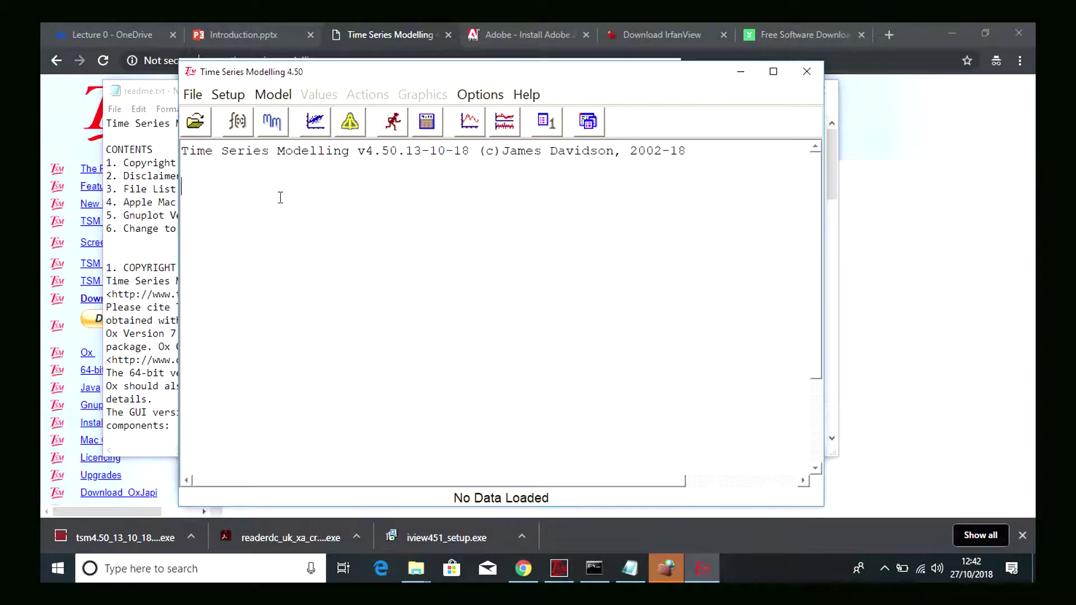